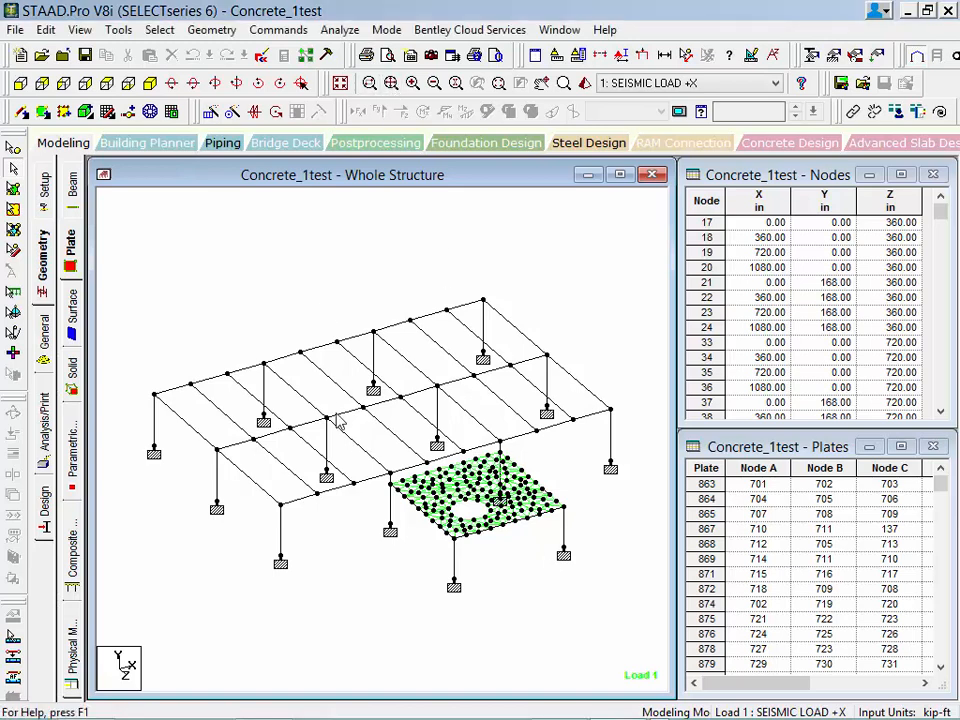
Show the meshed slab in a separate zoomed window and display the plates' local axis orientation.
click(369, 83)
drag(340, 410, 594, 586)
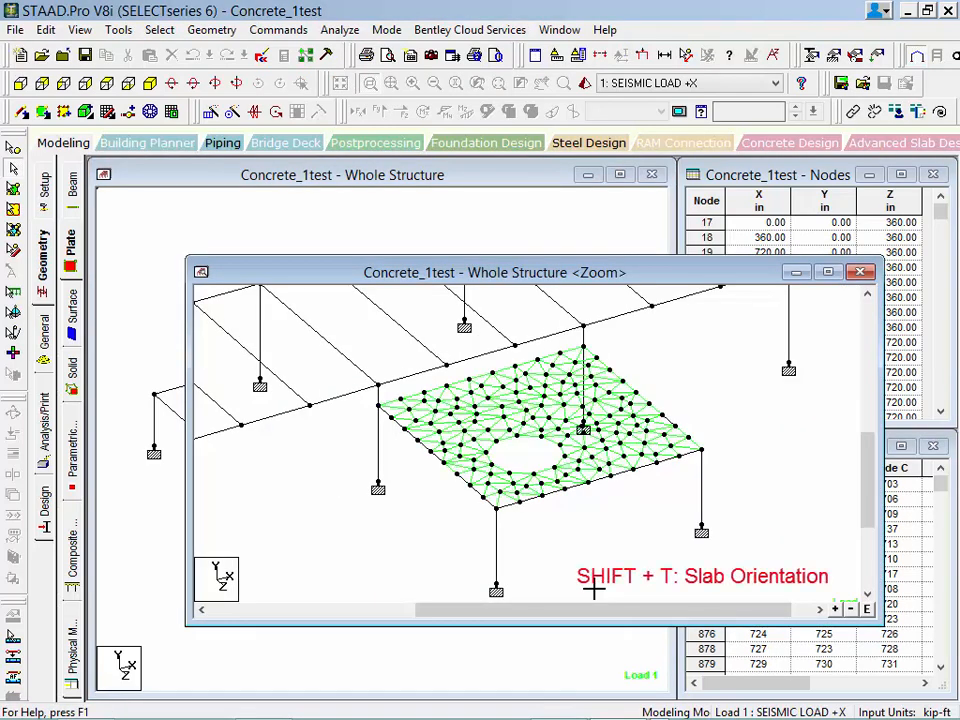
key(shift+t)
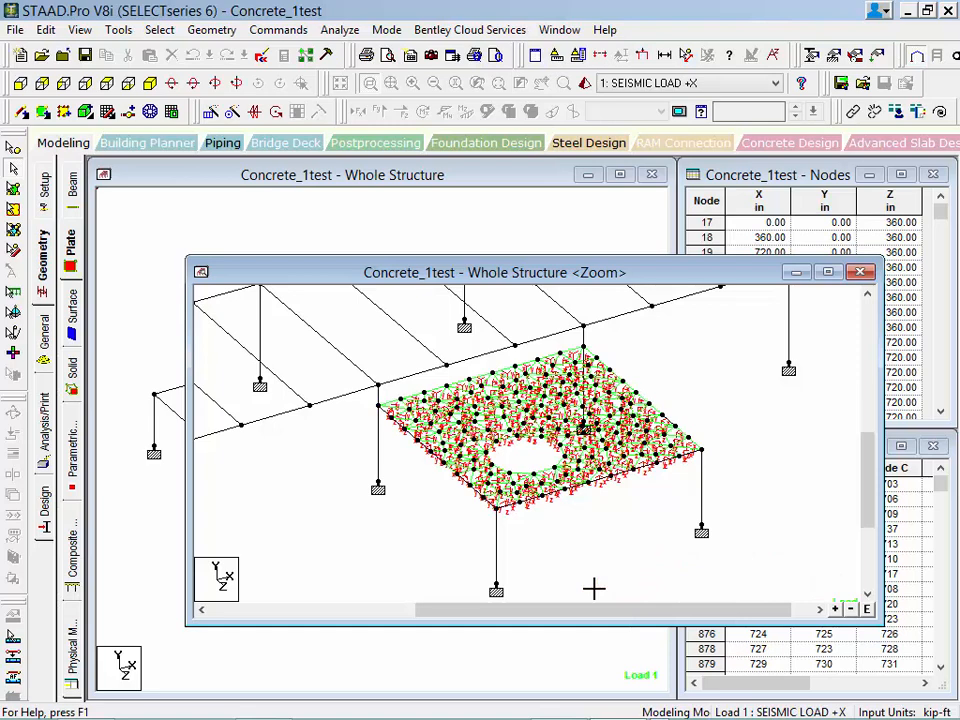
Assign a plate reference point at X 0, Y 20, Z 0 to the view with local Z towards it, then hide the plate axes.
click(279, 32)
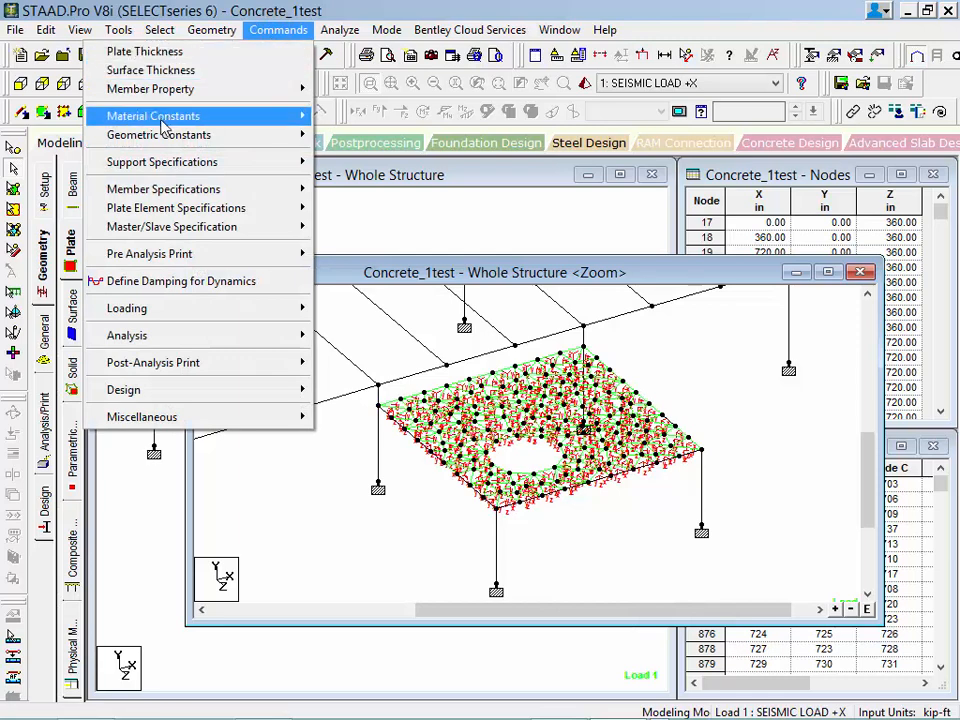
mouse_move(152, 136)
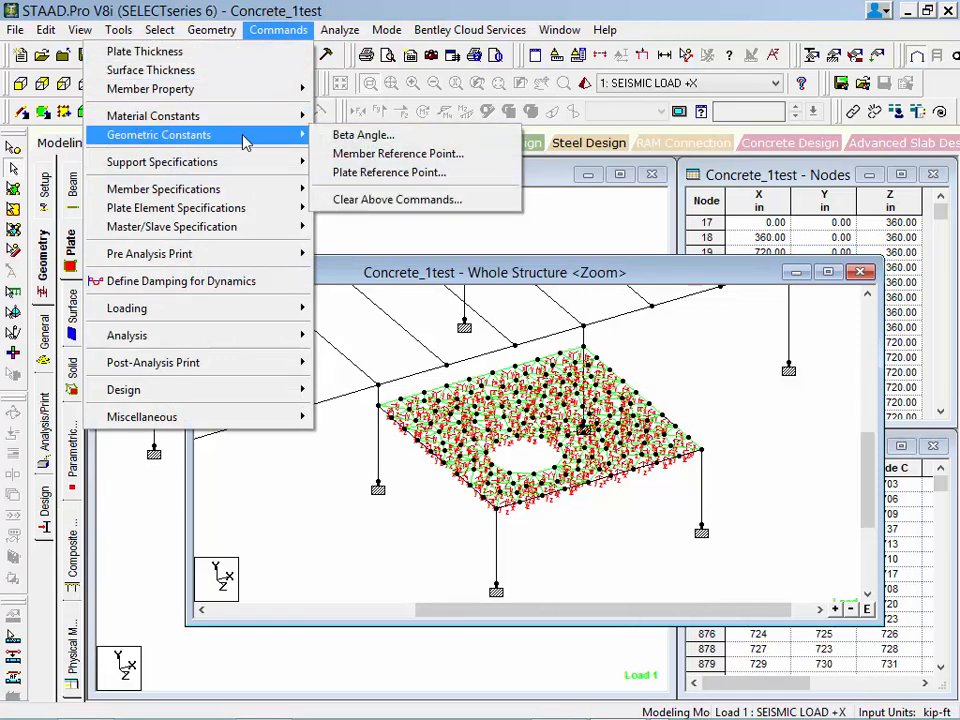
click(353, 178)
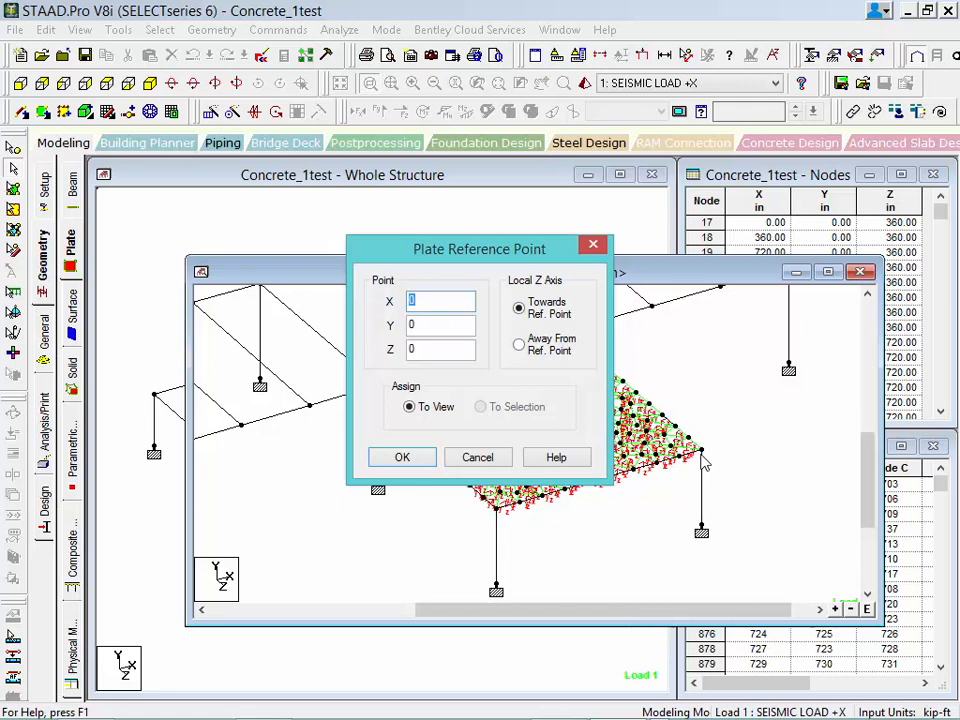
key(Tab)
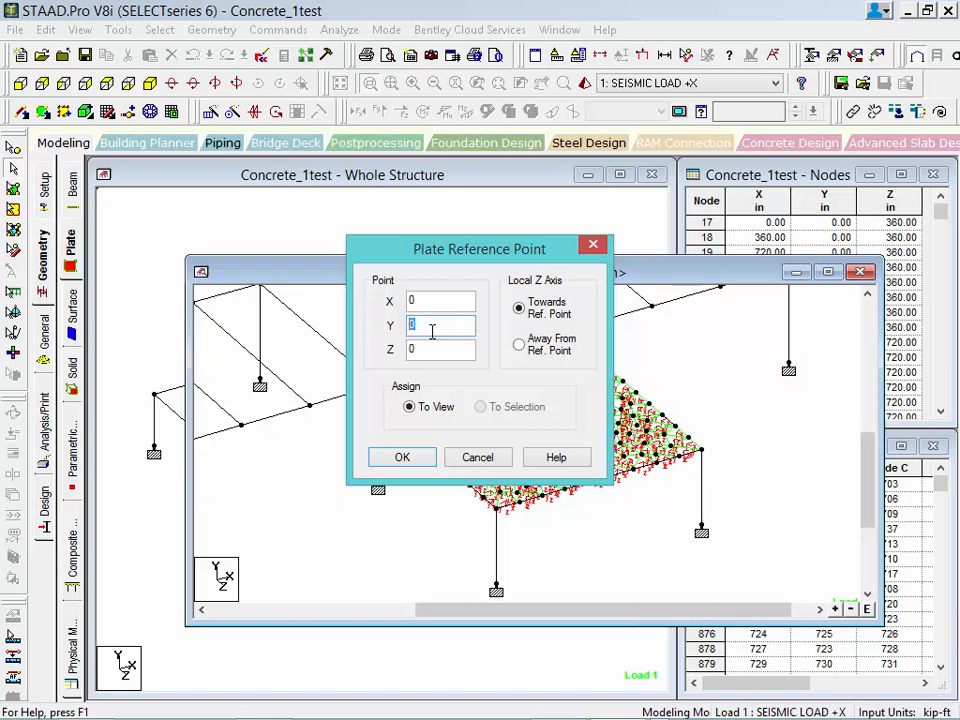
text(20)
click(395, 455)
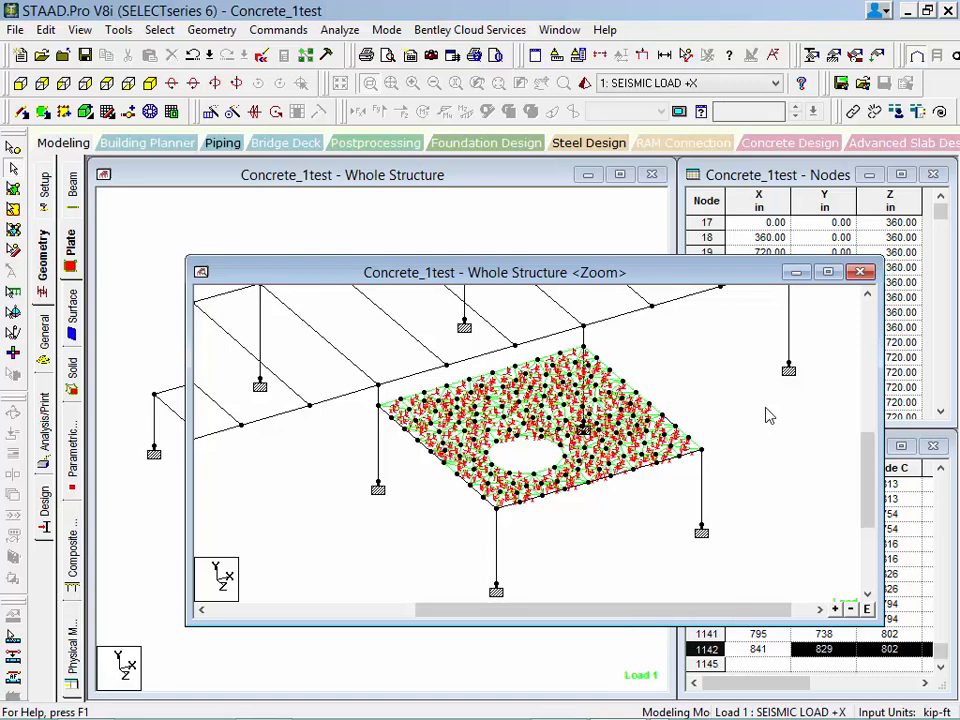
click(860, 272)
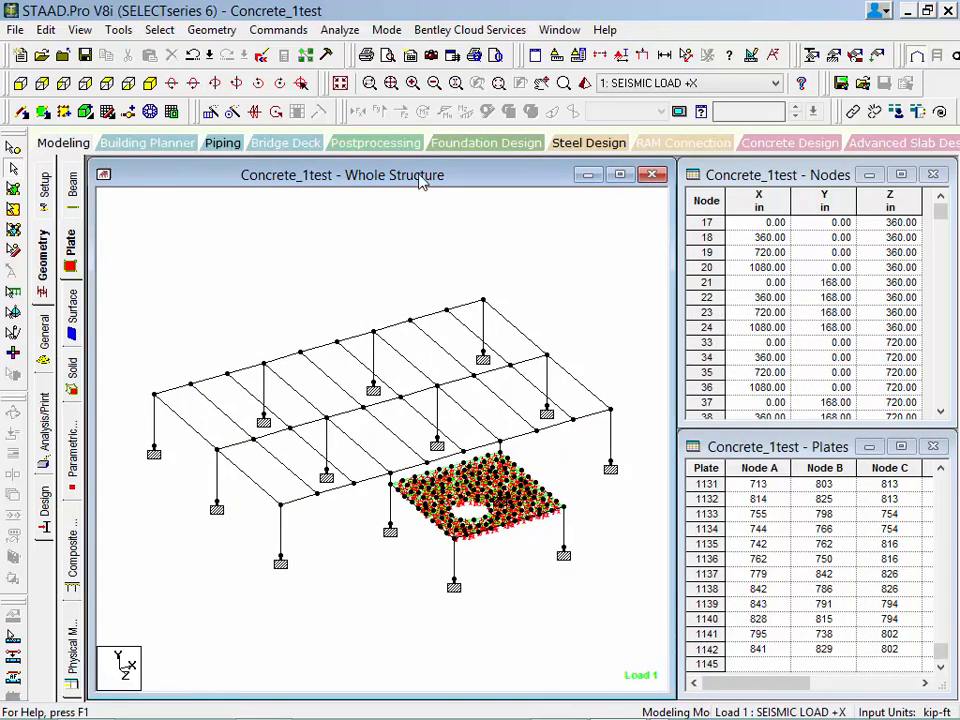
key(shift+t)
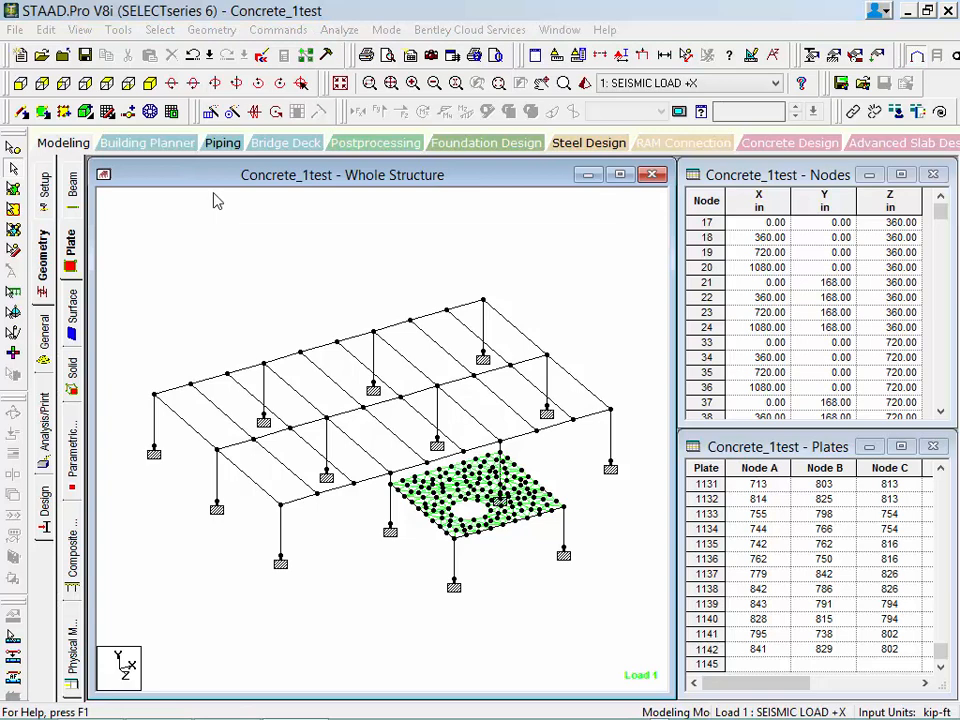
Generate automatic load combinations from the ACI code, category Table1, as repeat load cases and add them to the load cases.
click(44, 338)
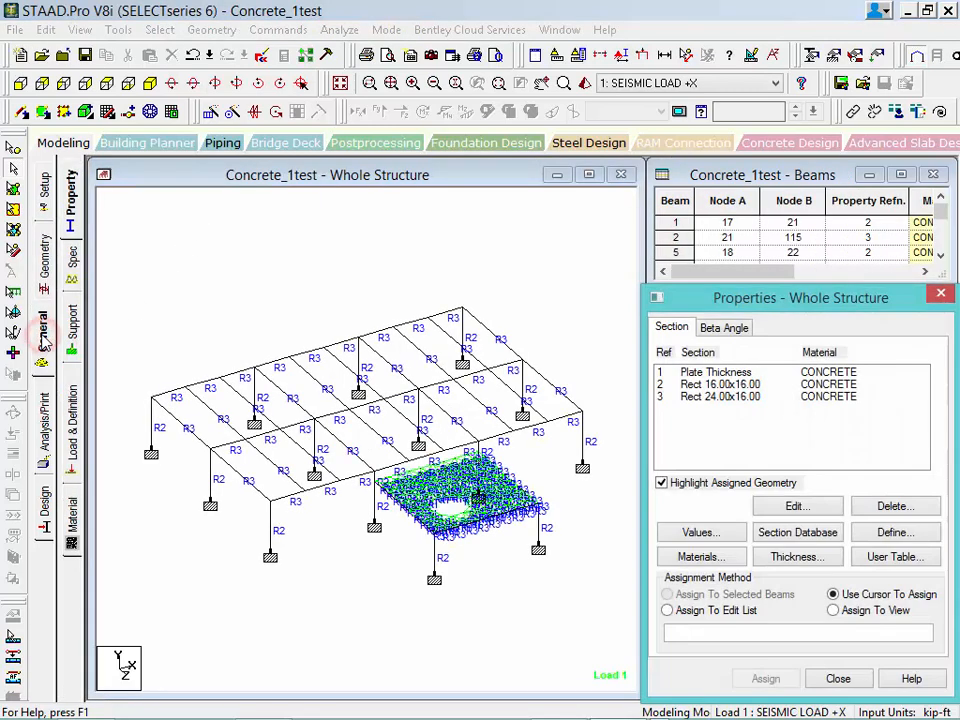
click(72, 402)
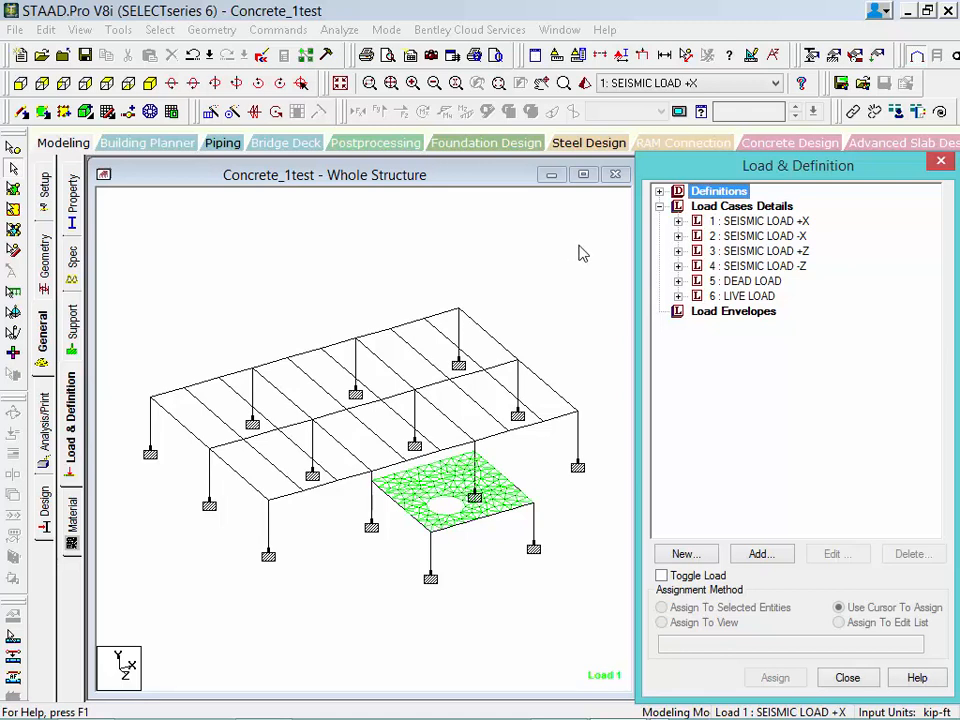
click(699, 207)
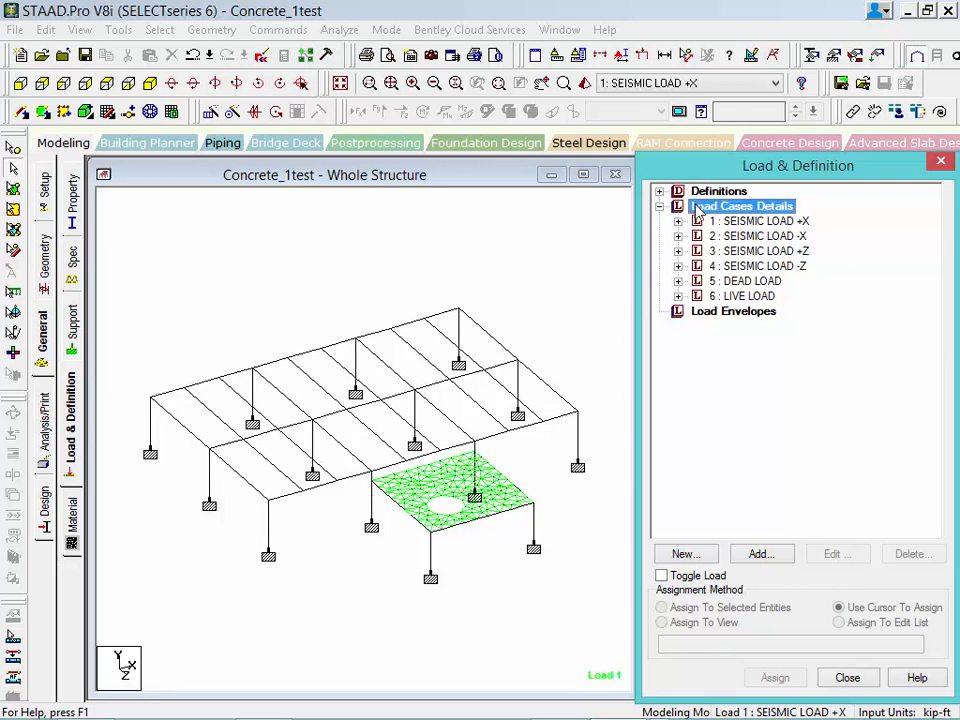
click(756, 553)
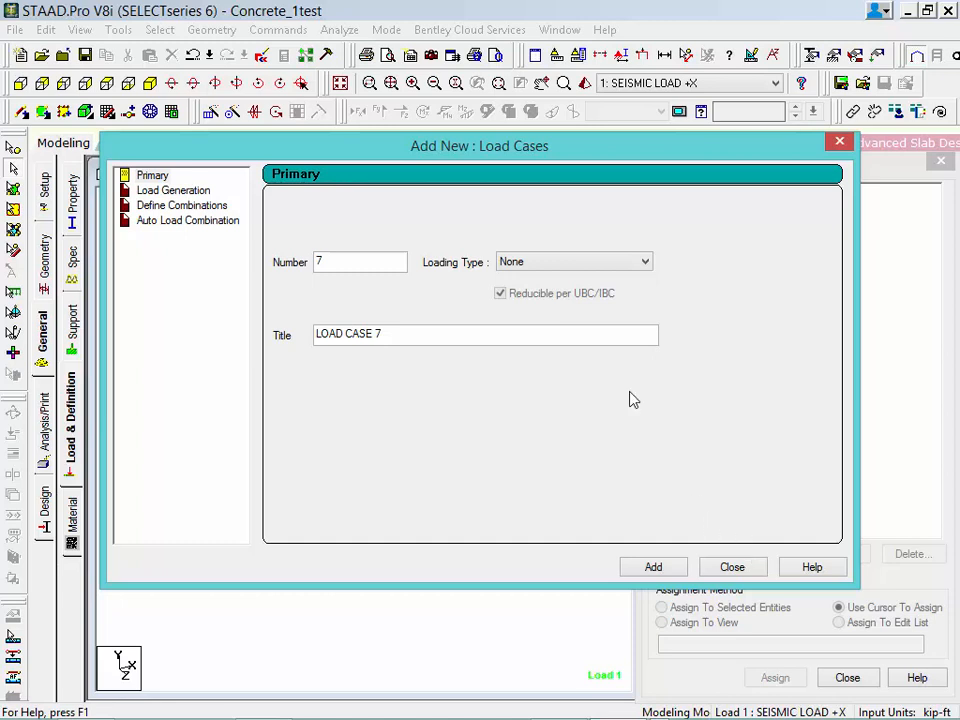
click(148, 206)
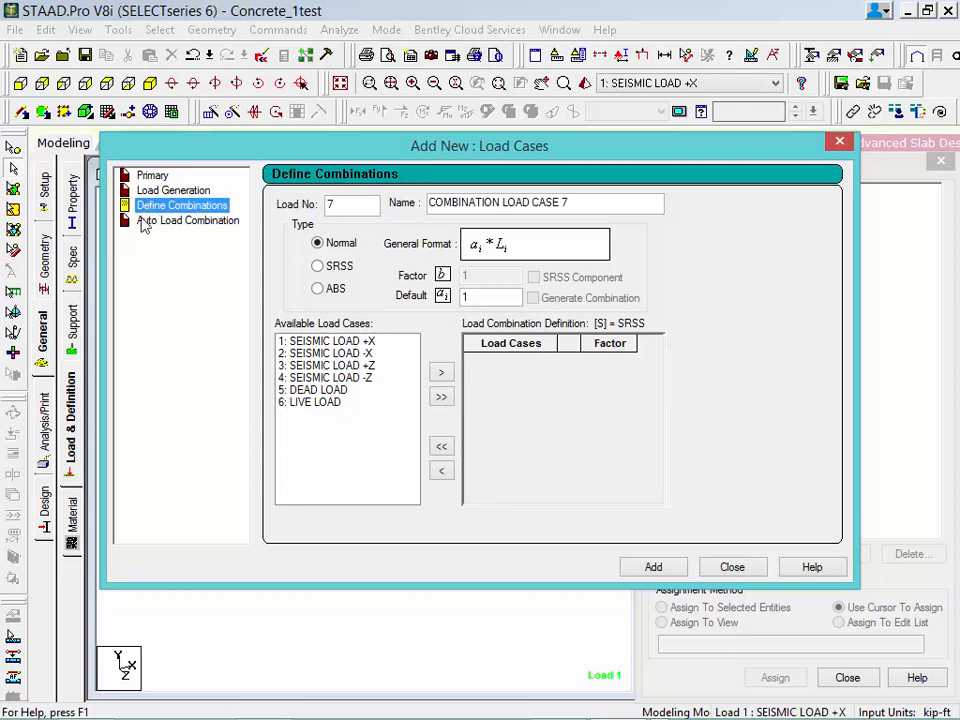
click(144, 222)
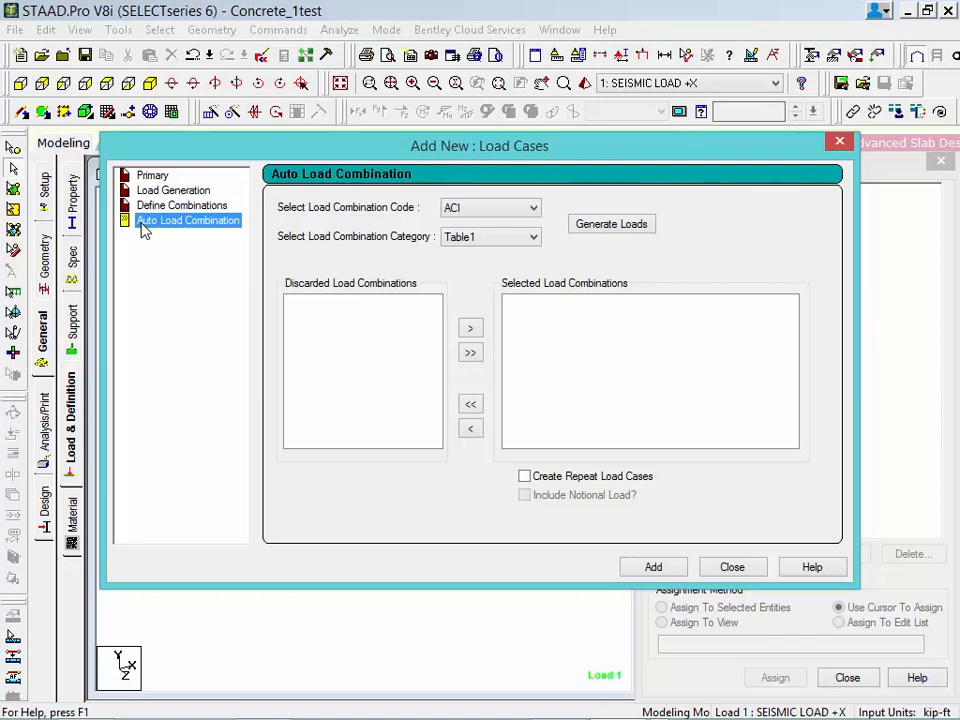
click(490, 212)
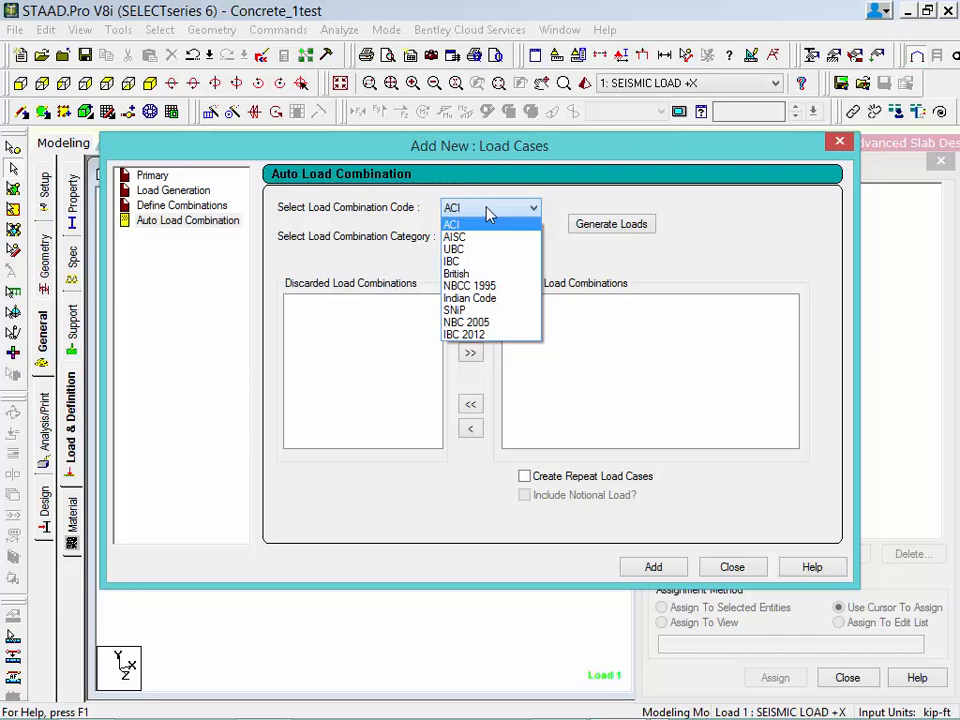
click(489, 213)
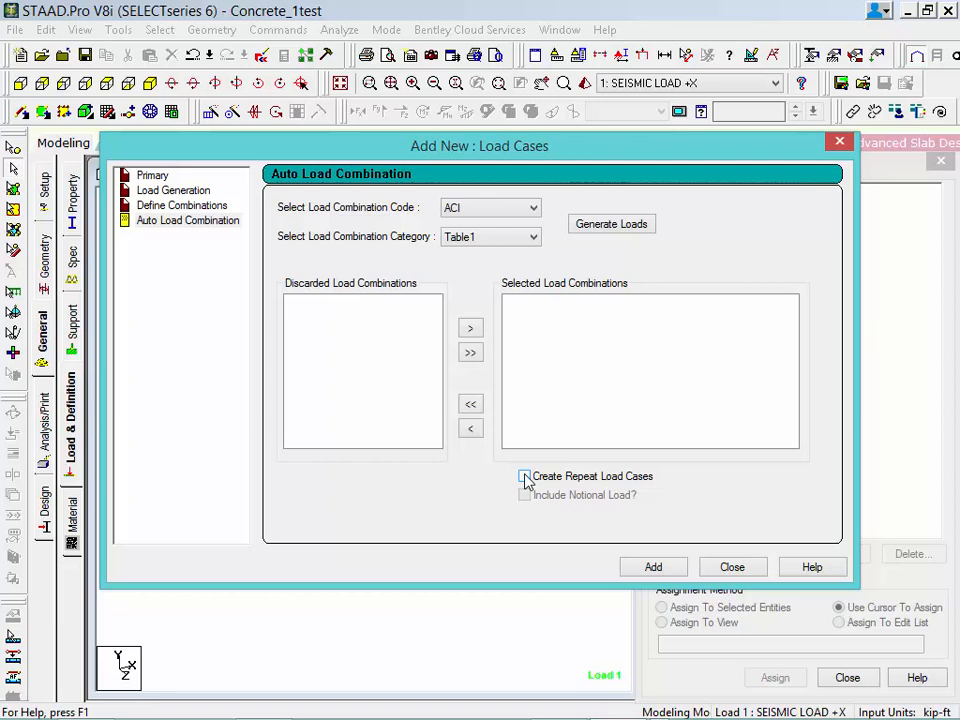
click(525, 477)
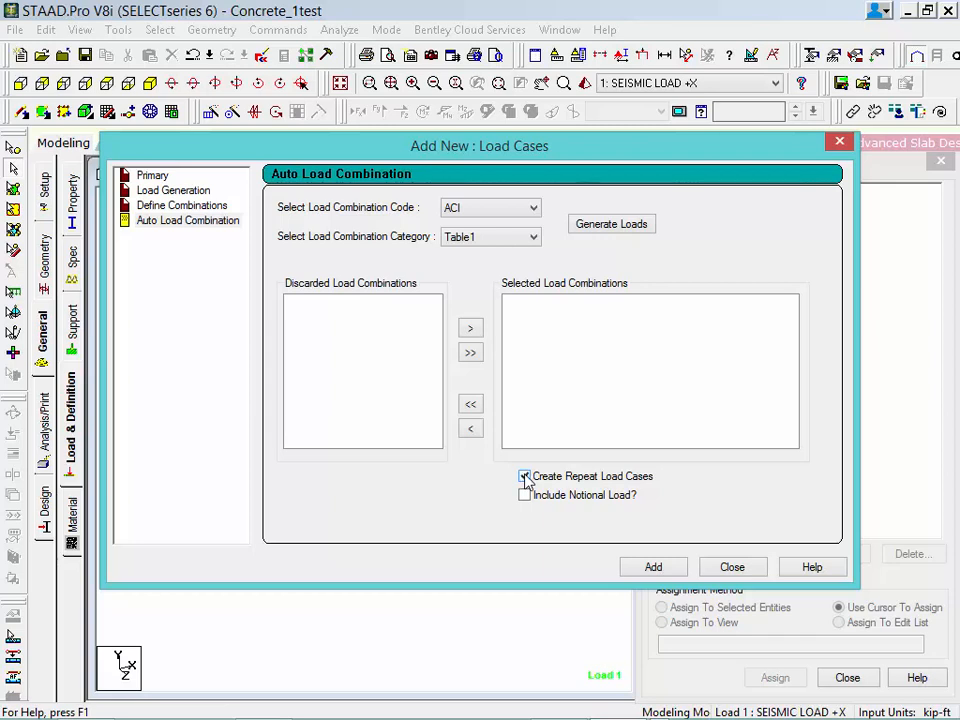
click(597, 225)
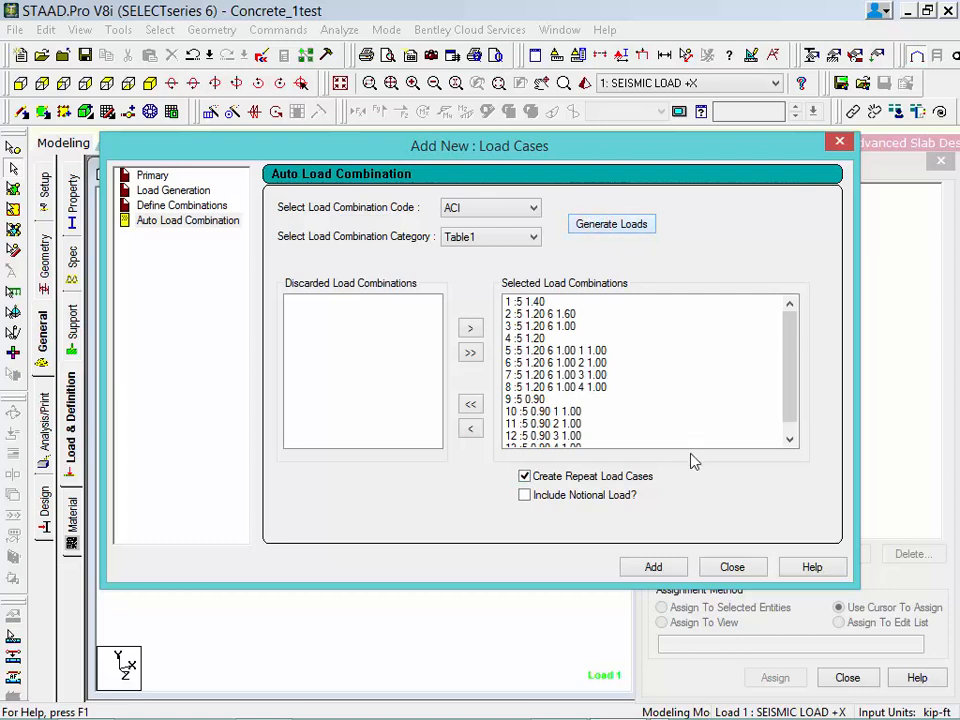
click(648, 568)
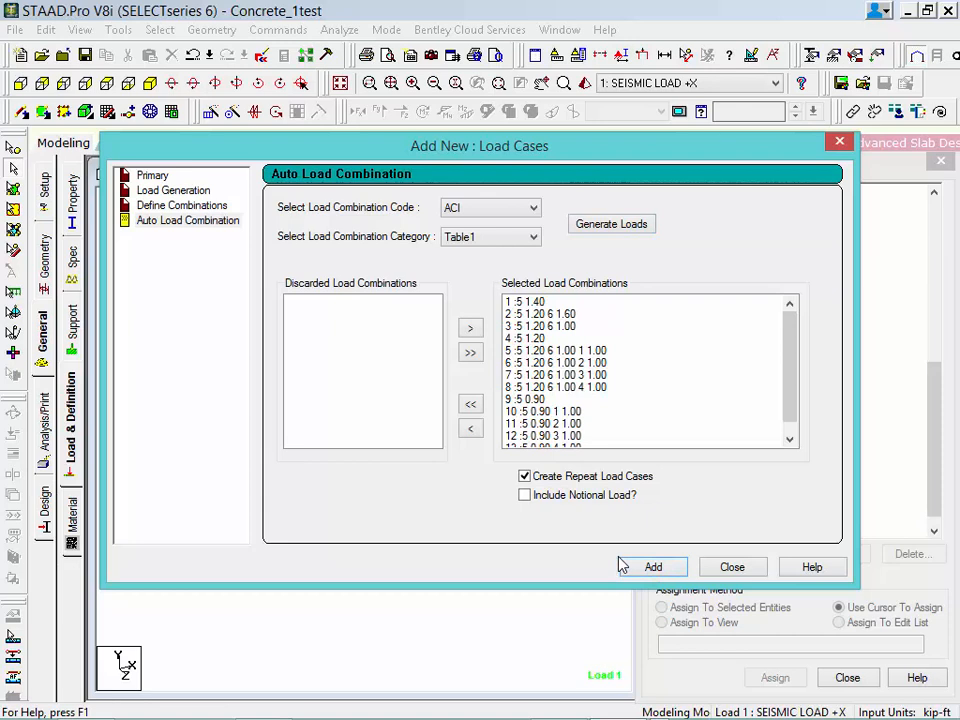
click(732, 568)
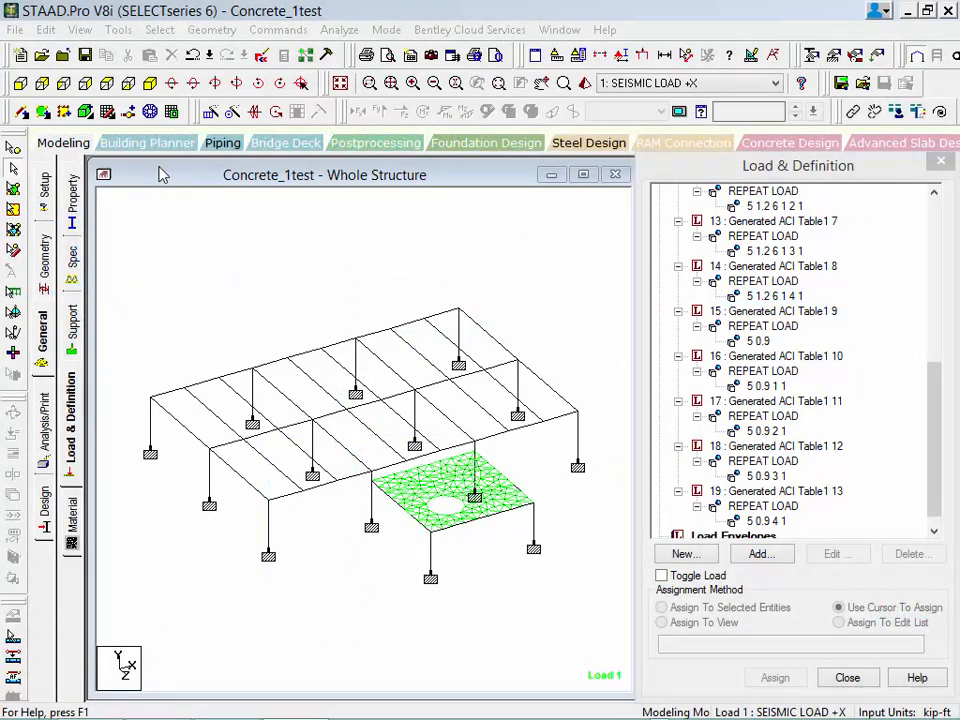
Add a PDelta analysis command with Small Delta and No Print, and check its place in the command list.
click(44, 459)
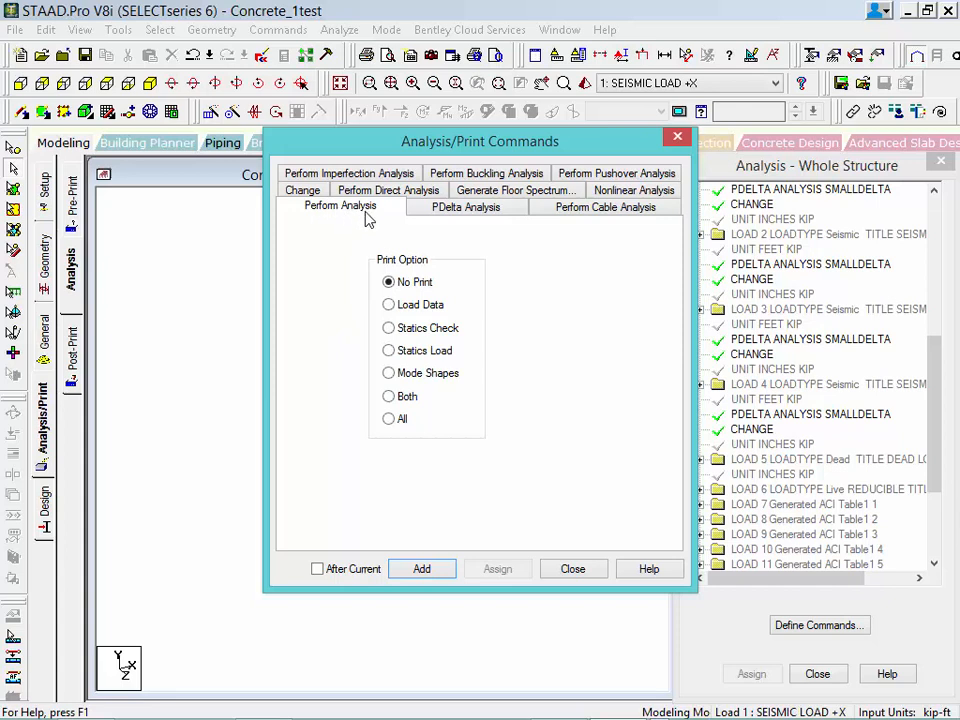
click(430, 208)
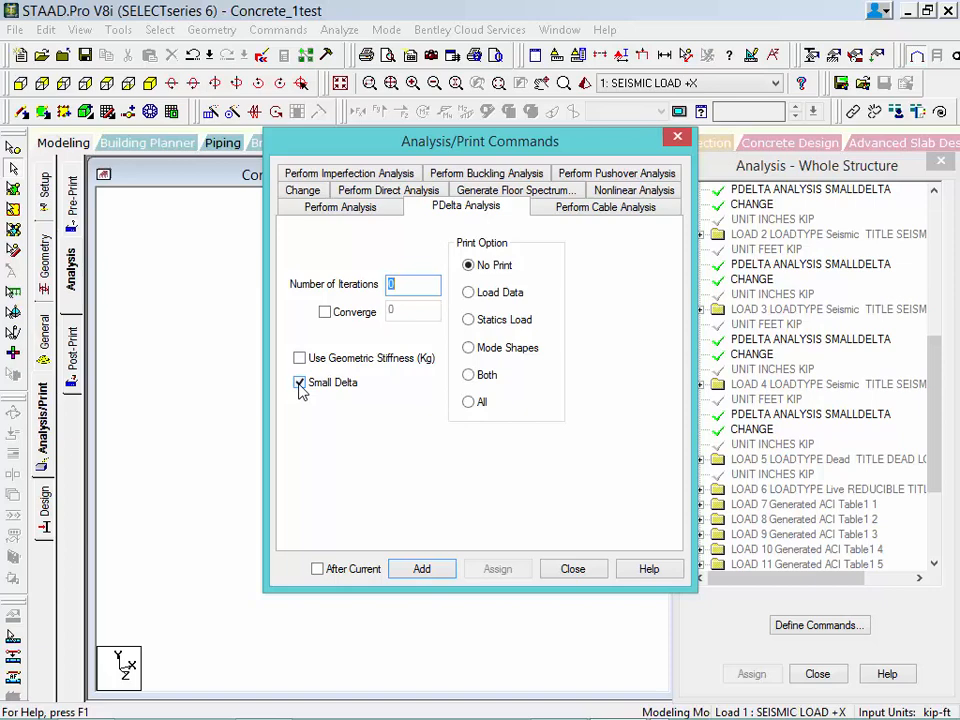
click(416, 569)
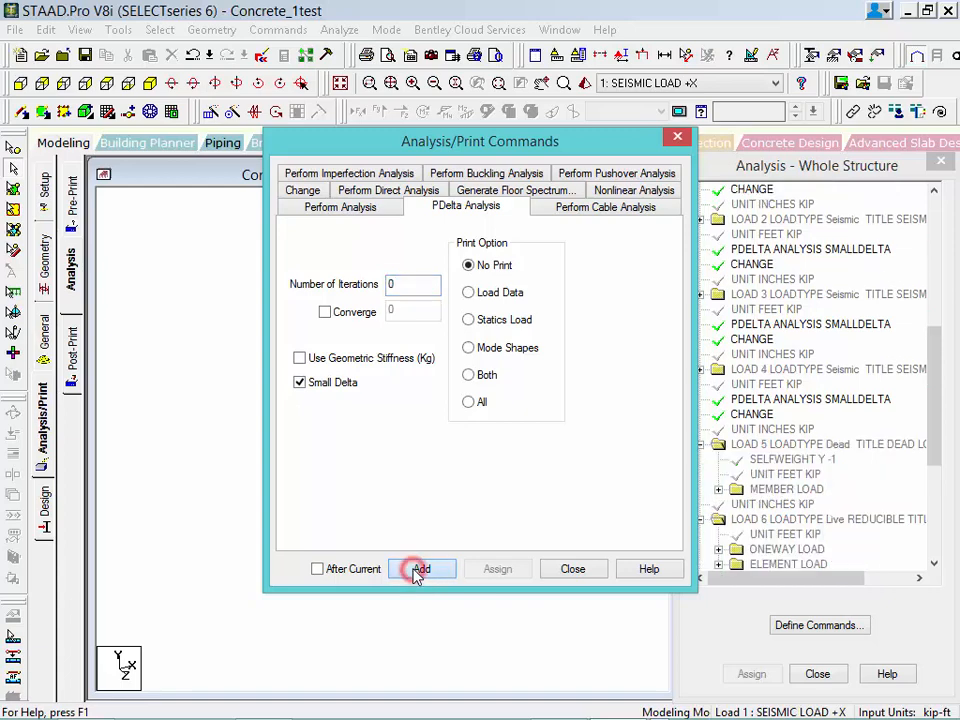
click(566, 572)
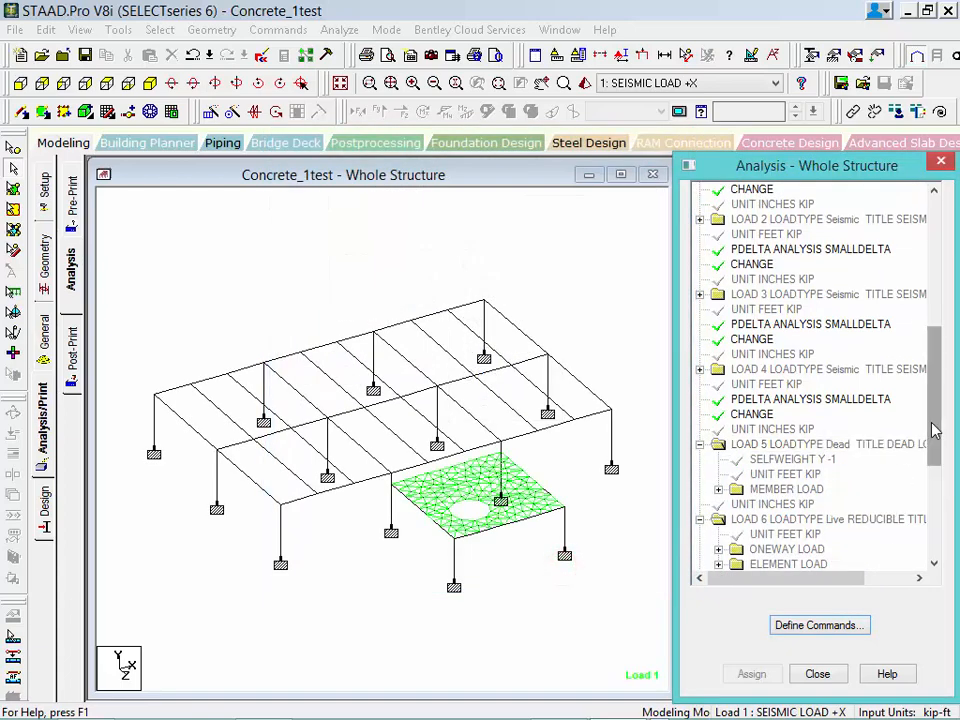
drag(937, 445, 940, 536)
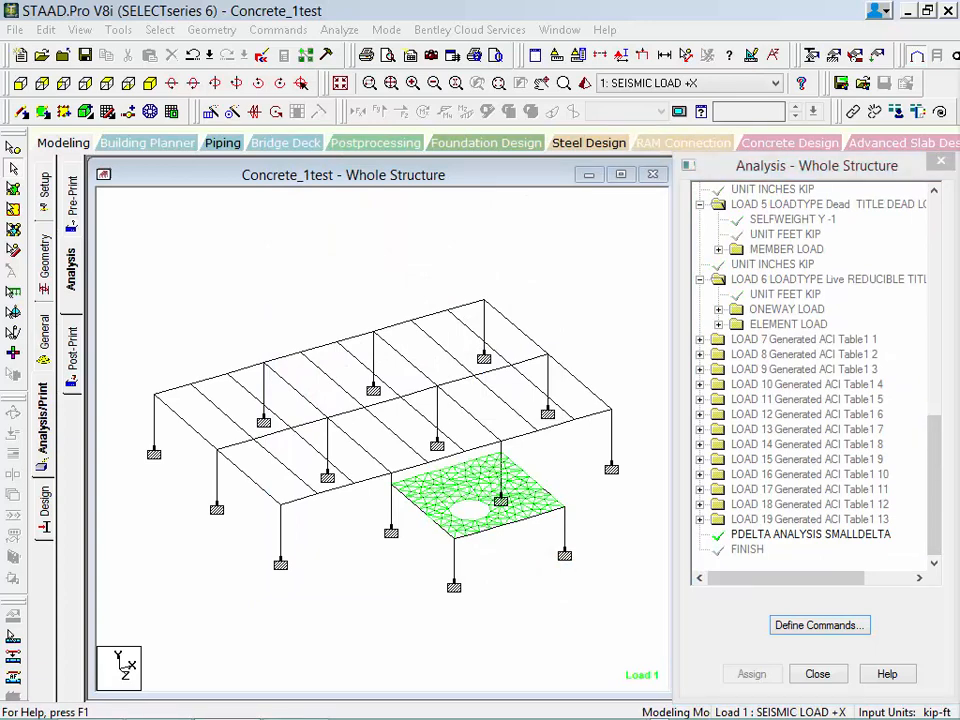
drag(936, 508, 930, 424)
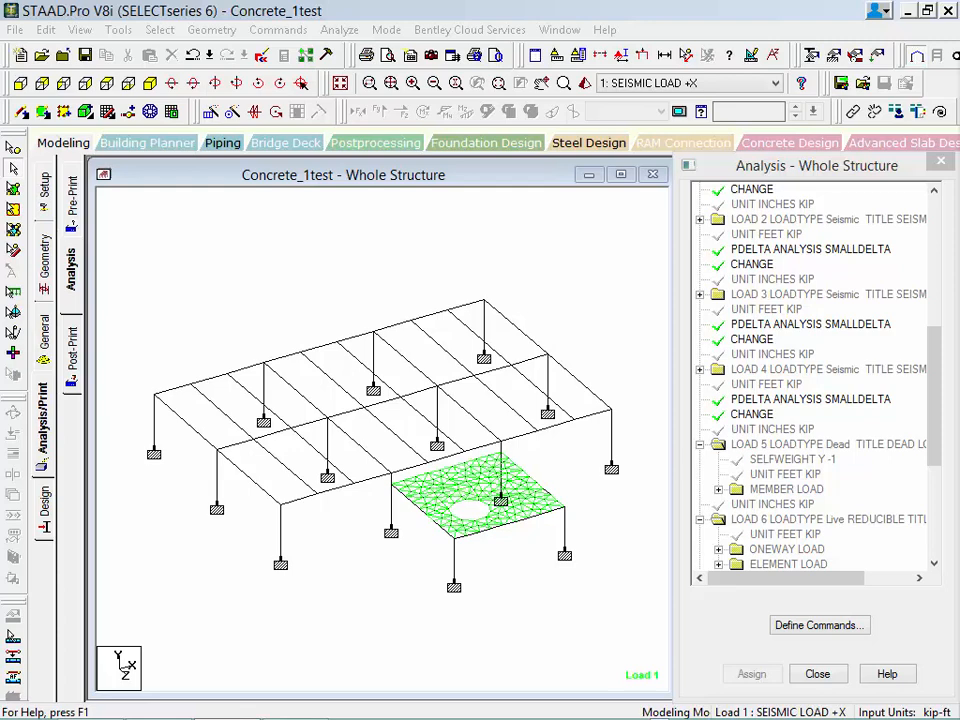
Set the maximum number of loads (Set NL) to 50.
click(278, 30)
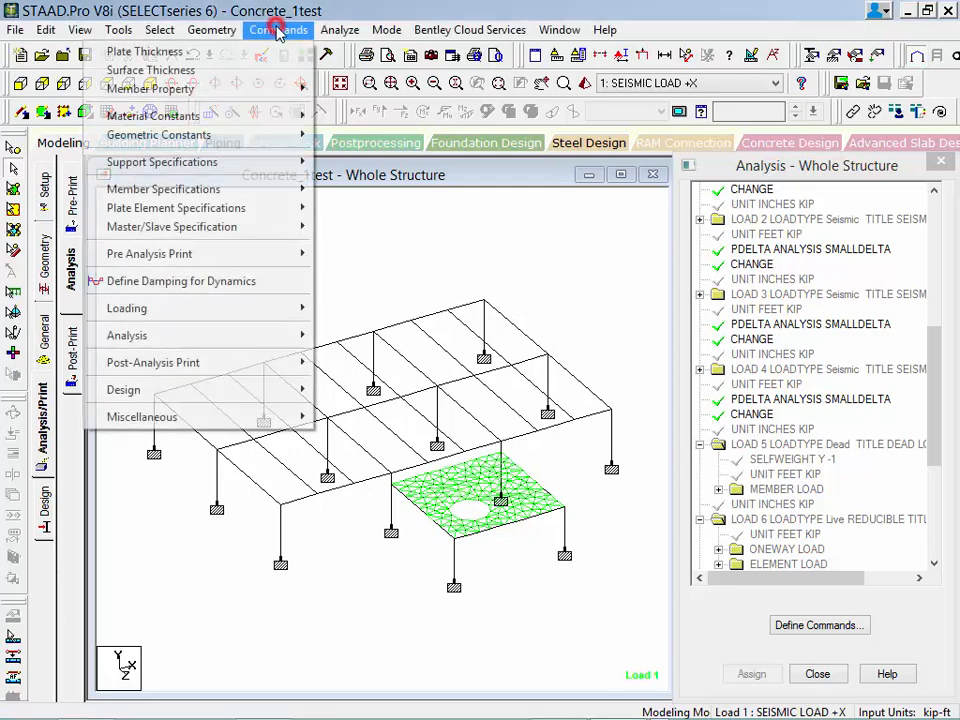
click(259, 418)
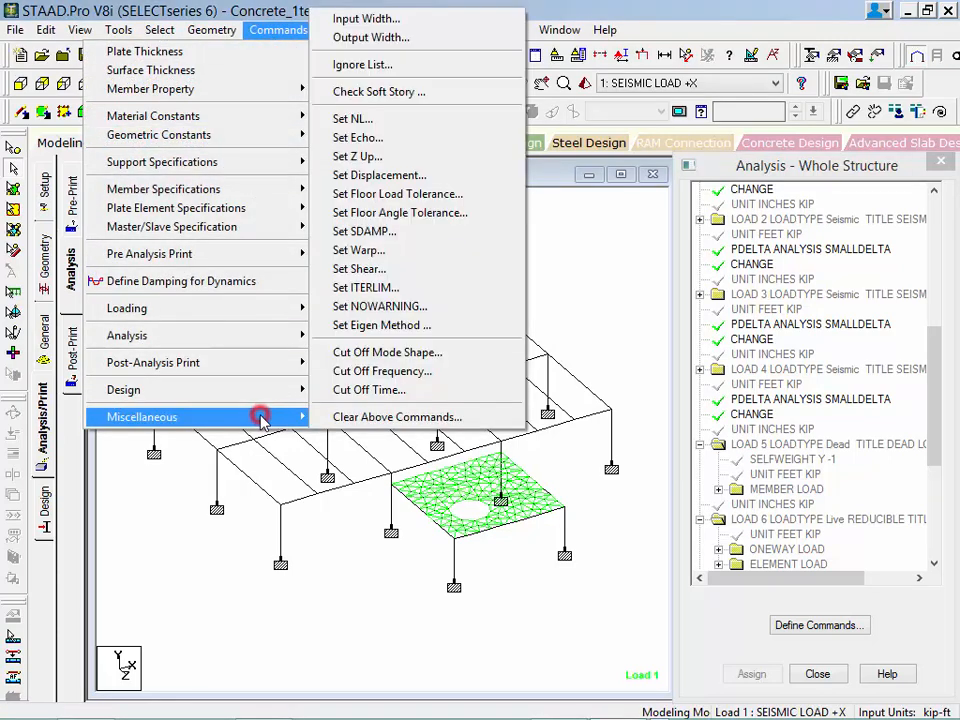
click(342, 119)
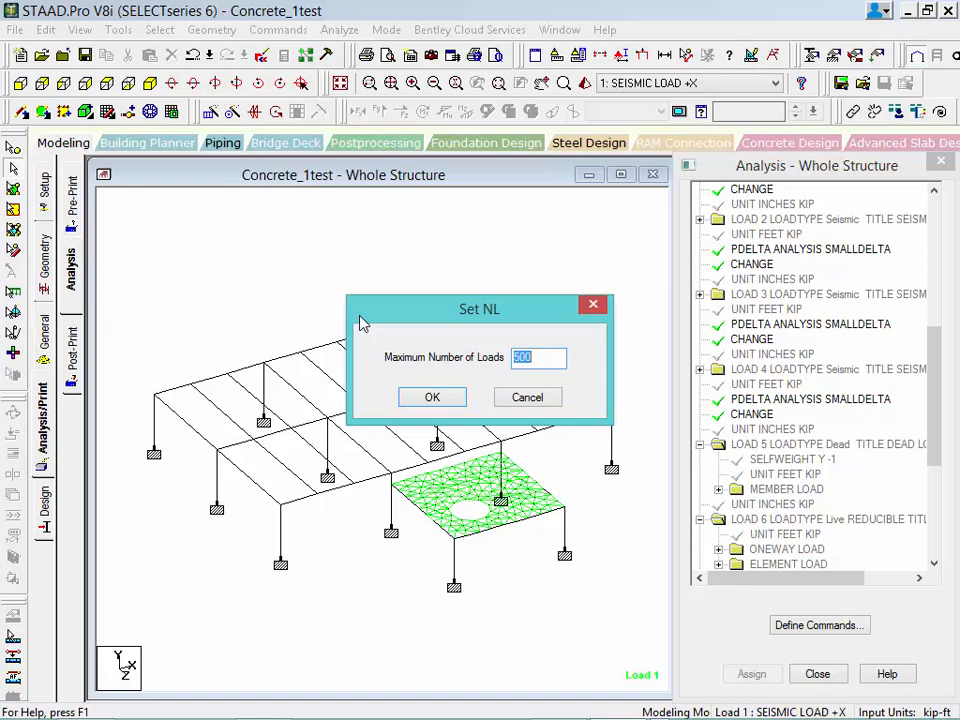
text(50)
click(421, 402)
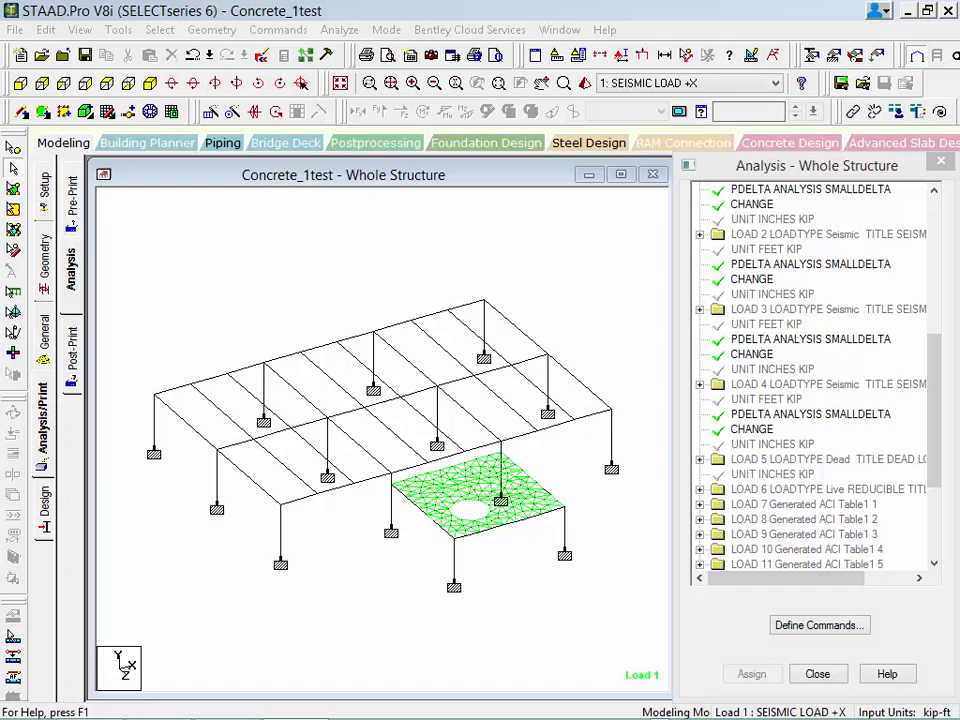
Add load envelope 1 with type NONE containing the generated ACI Table1 load cases 7 through 19, and expand the load envelope list.
click(40, 342)
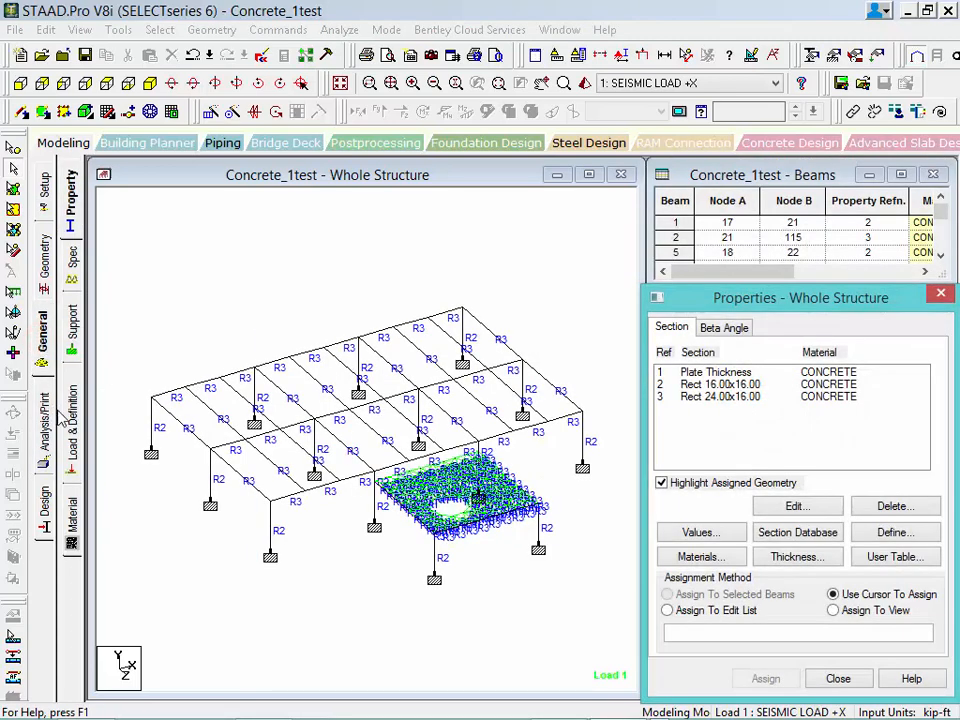
click(72, 423)
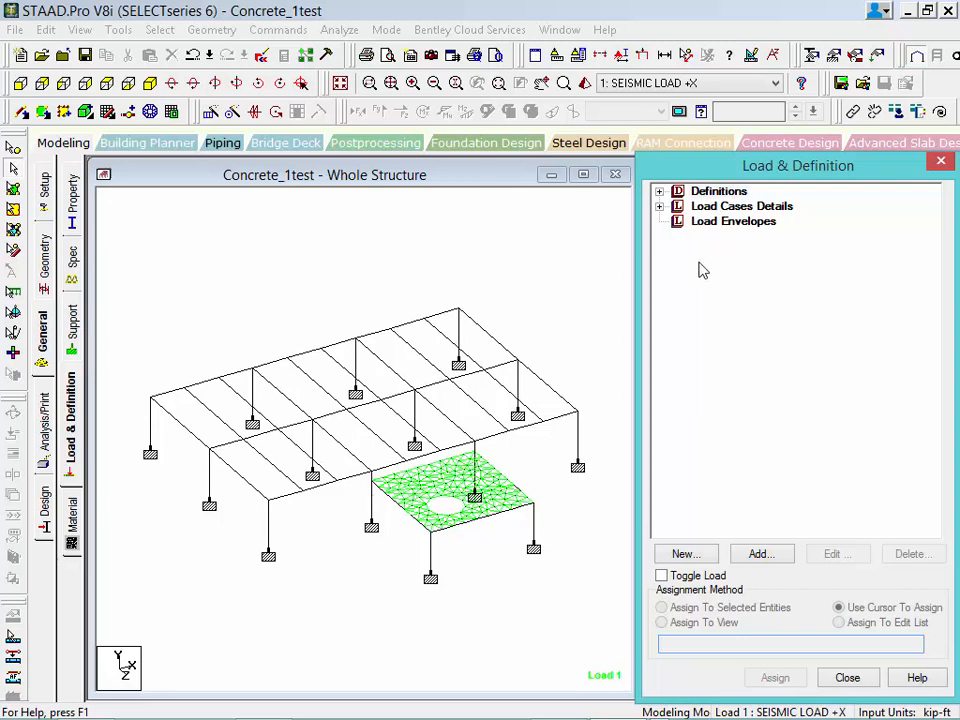
click(704, 224)
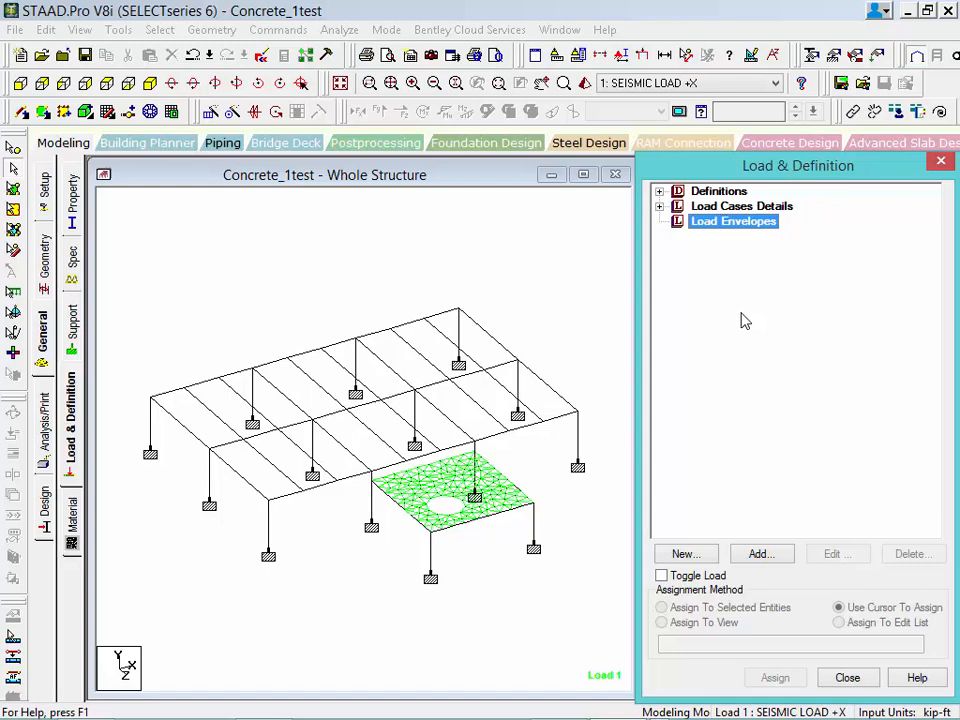
click(760, 554)
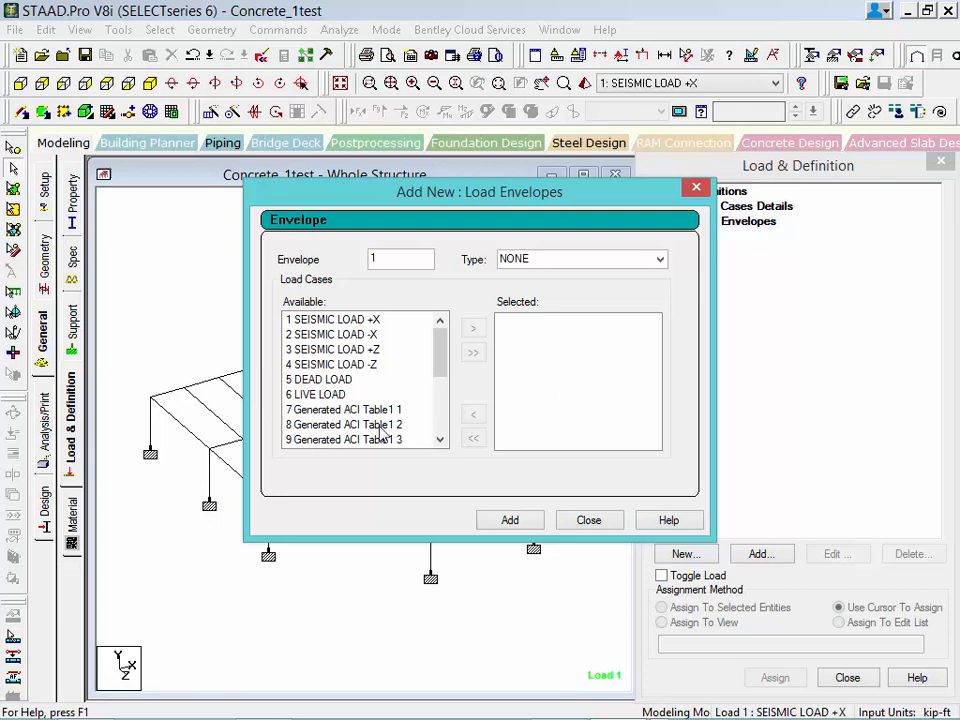
click(346, 411)
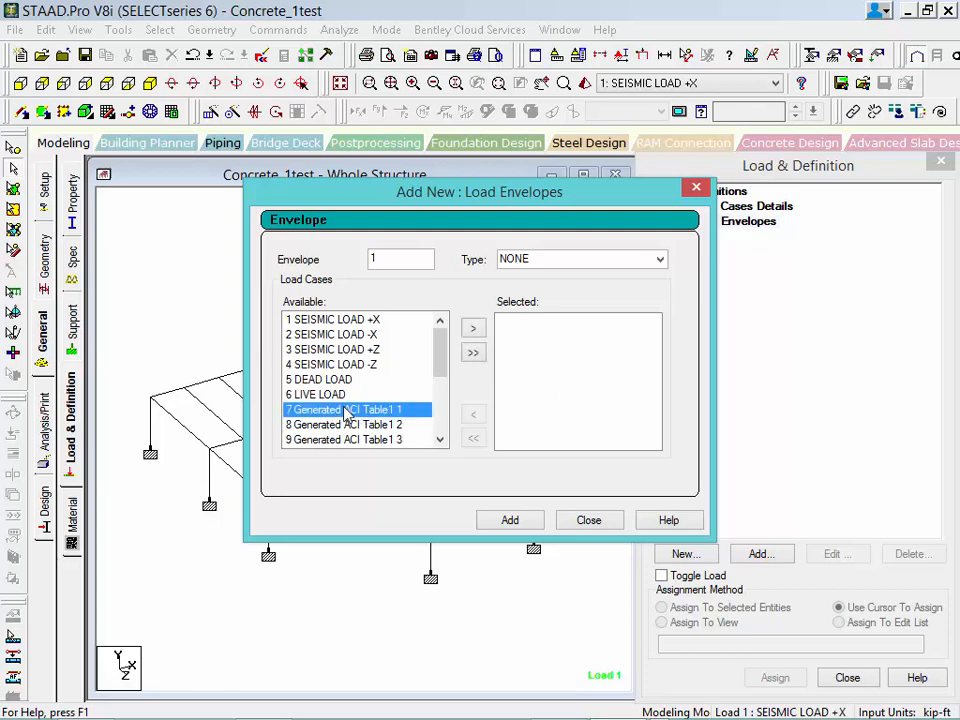
scroll(346, 411, down, 3)
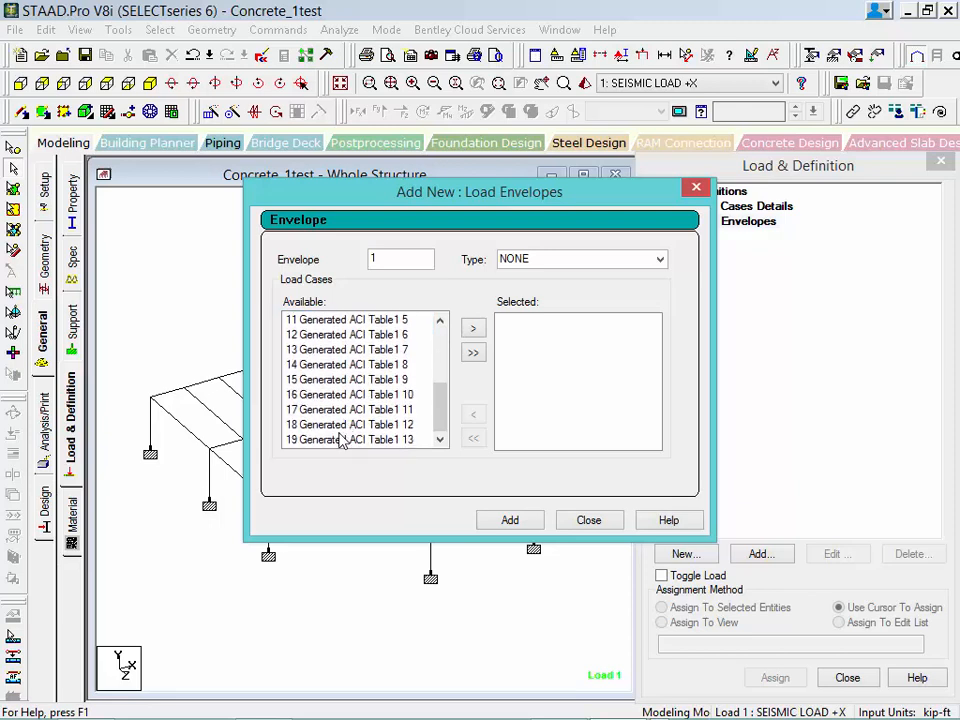
shift+click(340, 440)
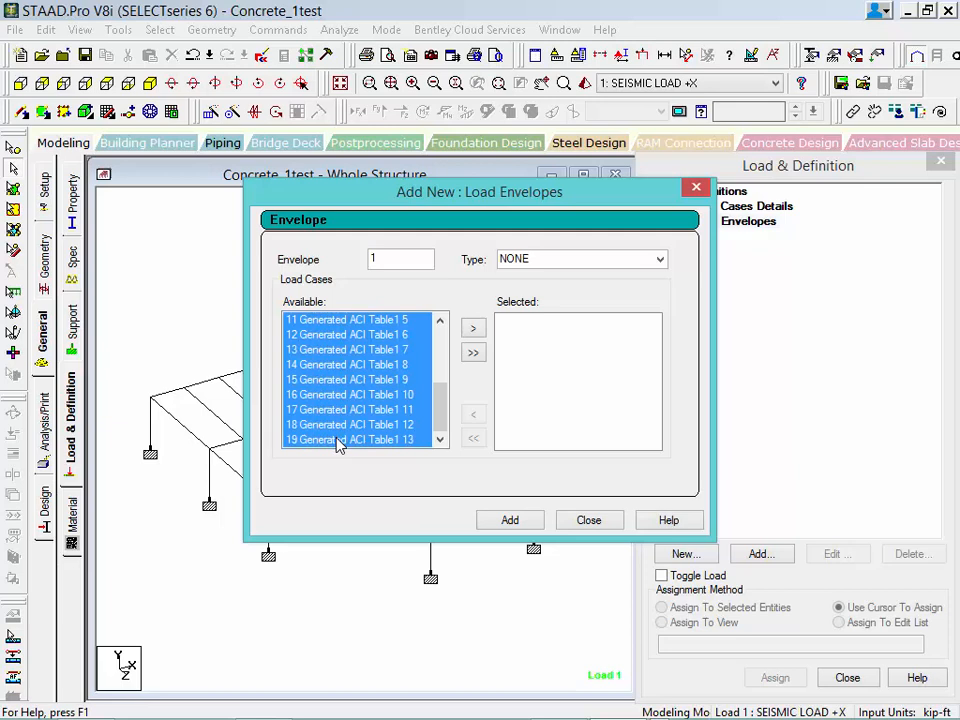
click(474, 332)
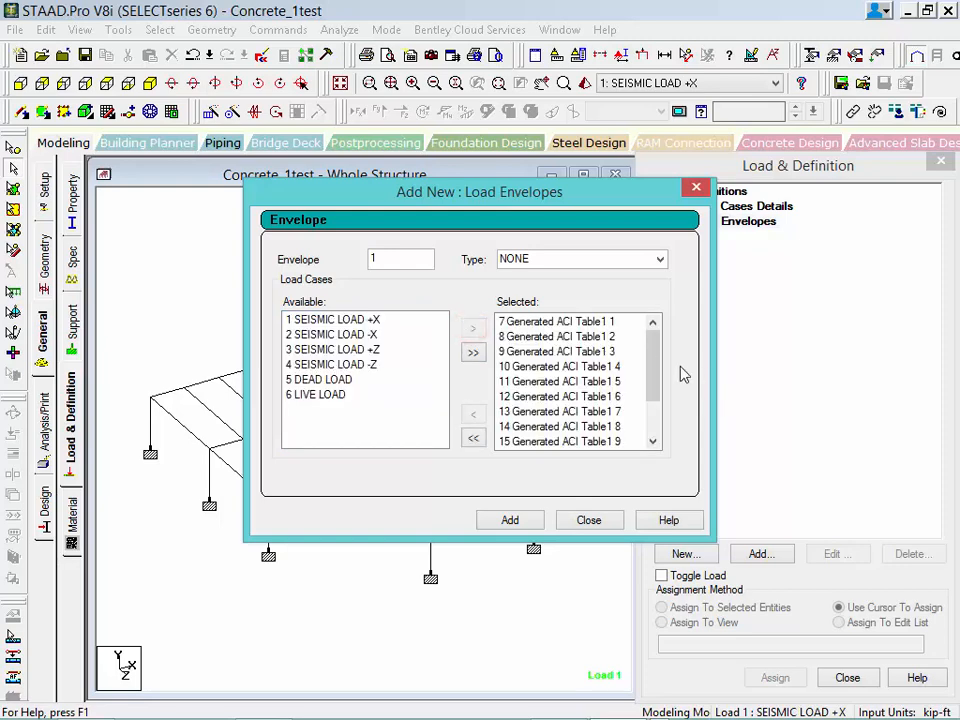
drag(651, 343, 654, 317)
click(529, 521)
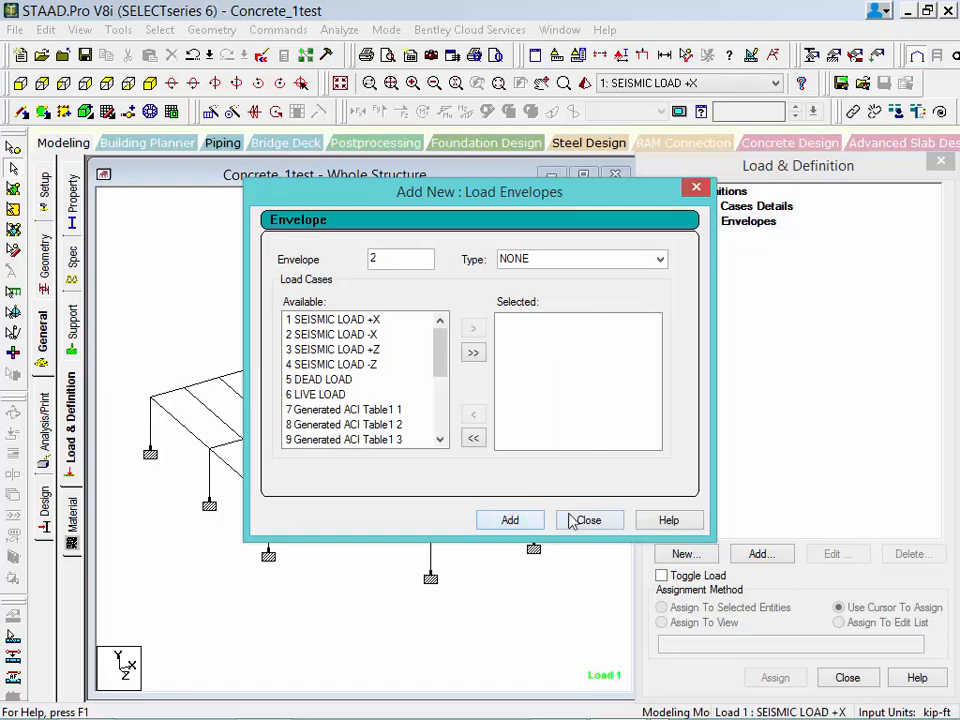
click(575, 521)
click(659, 222)
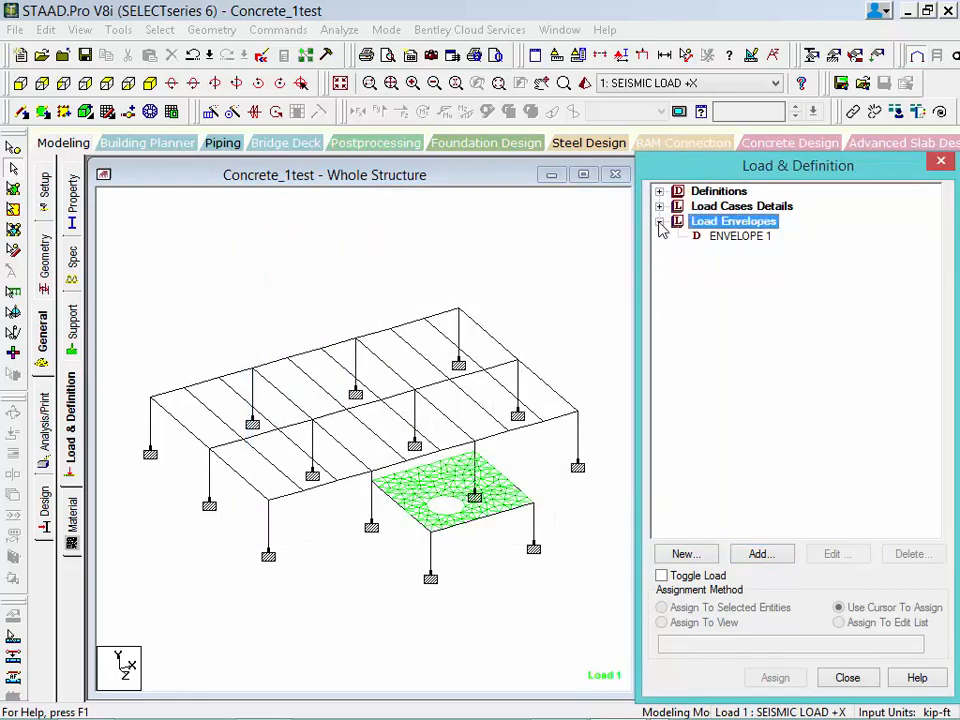
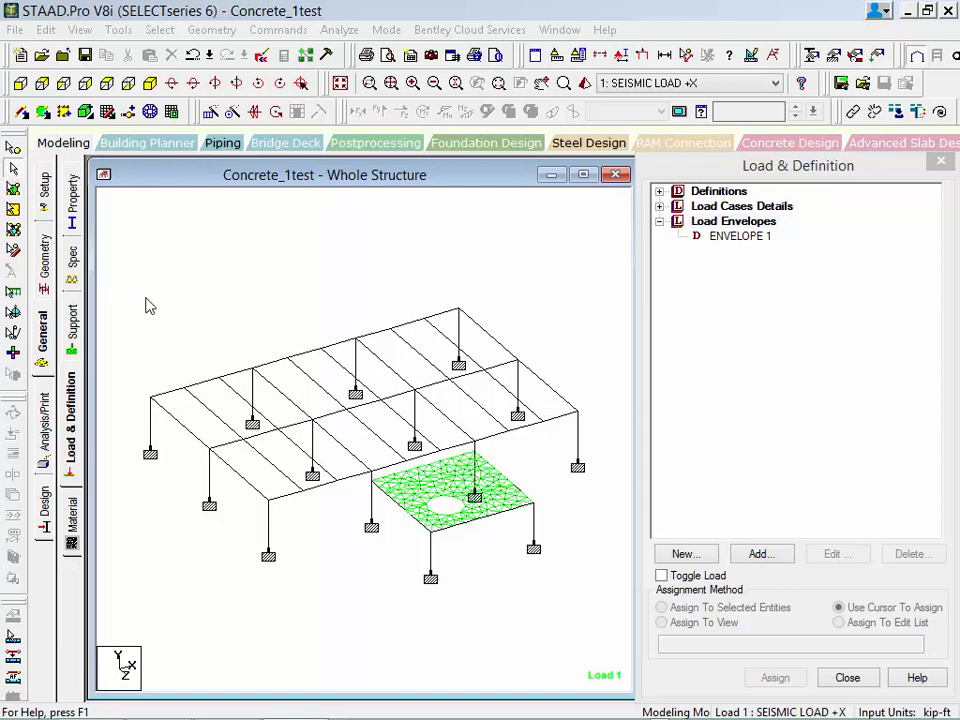
Select all the frame's beams and columns, open the physical member table, and clear the selection.
drag(130, 255, 598, 638)
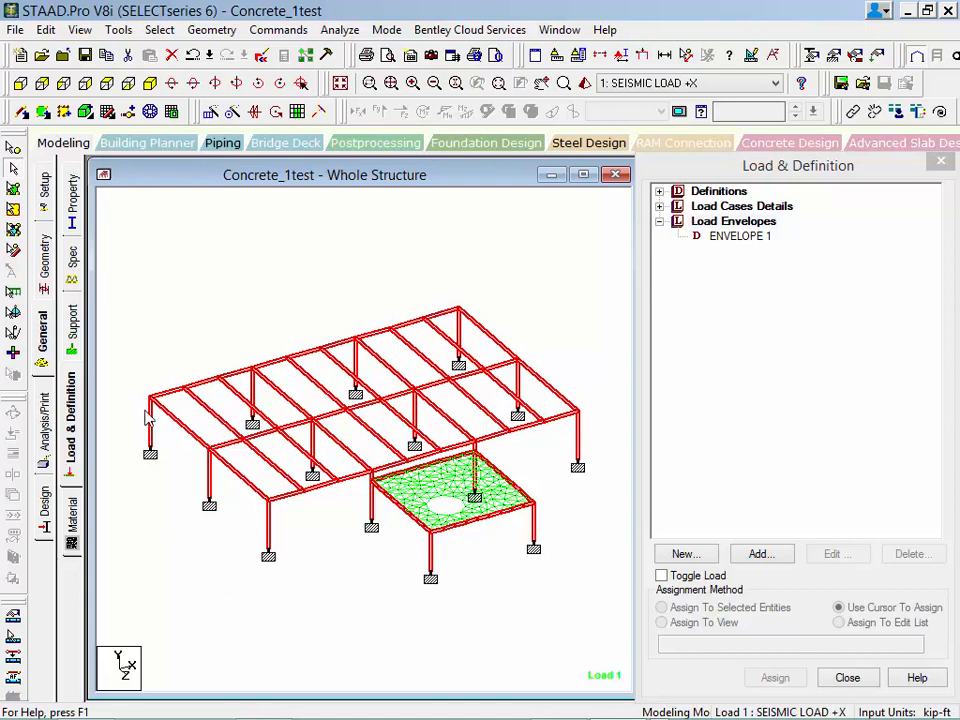
click(44, 268)
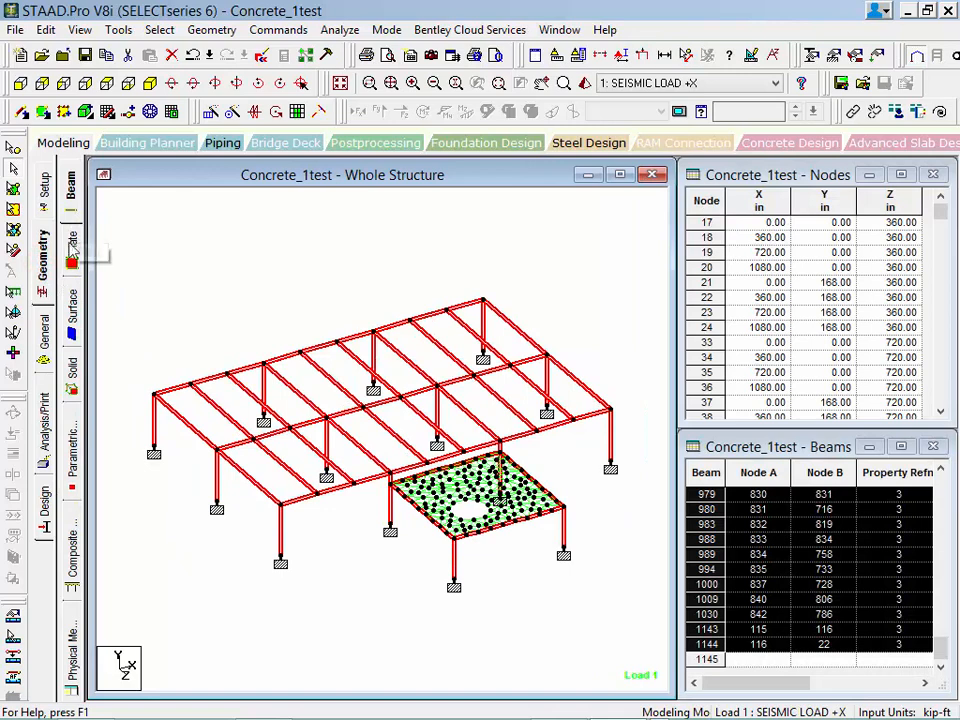
click(69, 620)
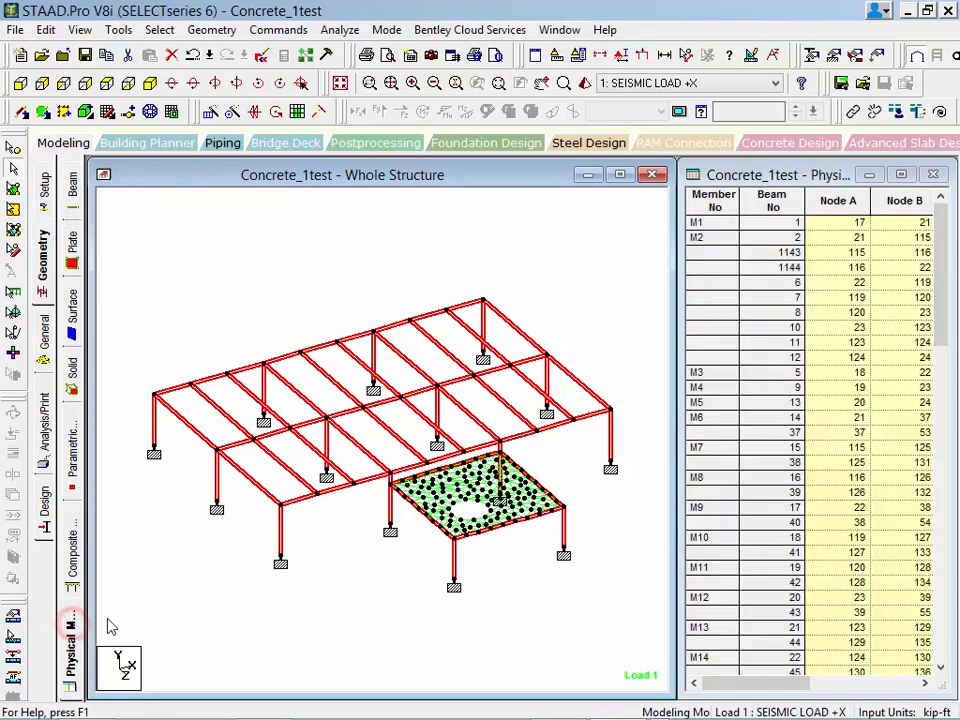
click(603, 307)
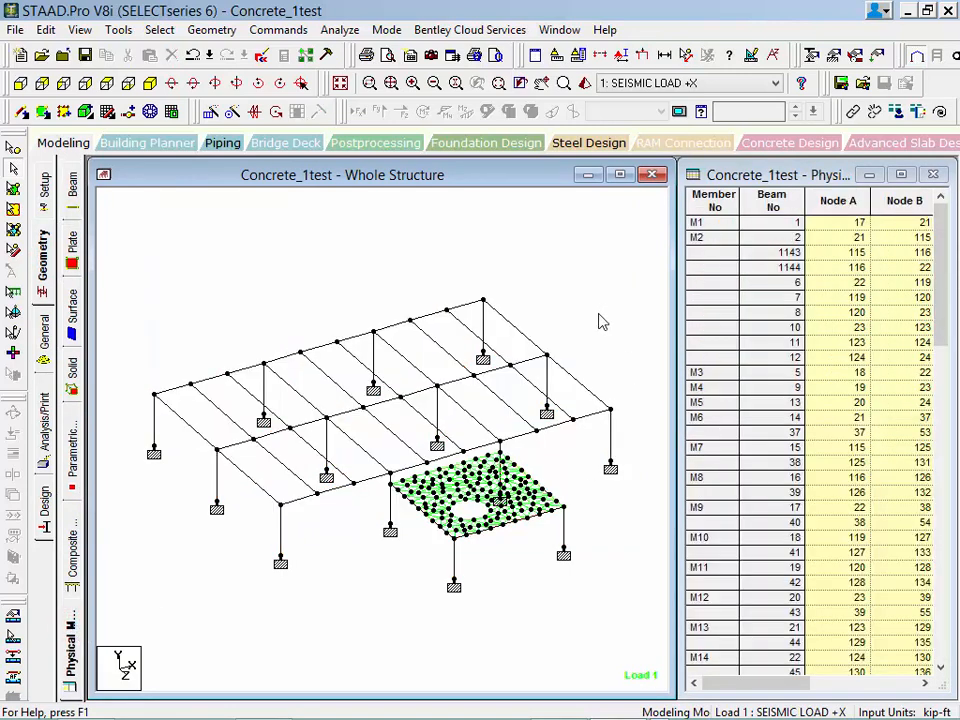
Examine which beams and columns make up physical members M1 to M5 by highlighting them one at a time in the model.
click(704, 222)
click(704, 237)
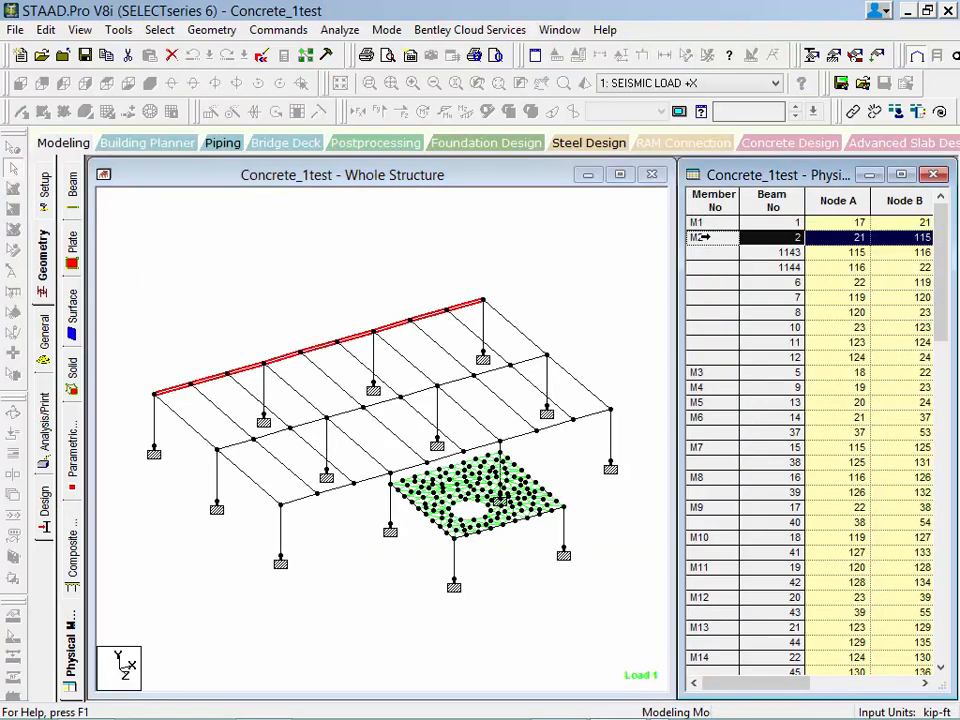
click(705, 372)
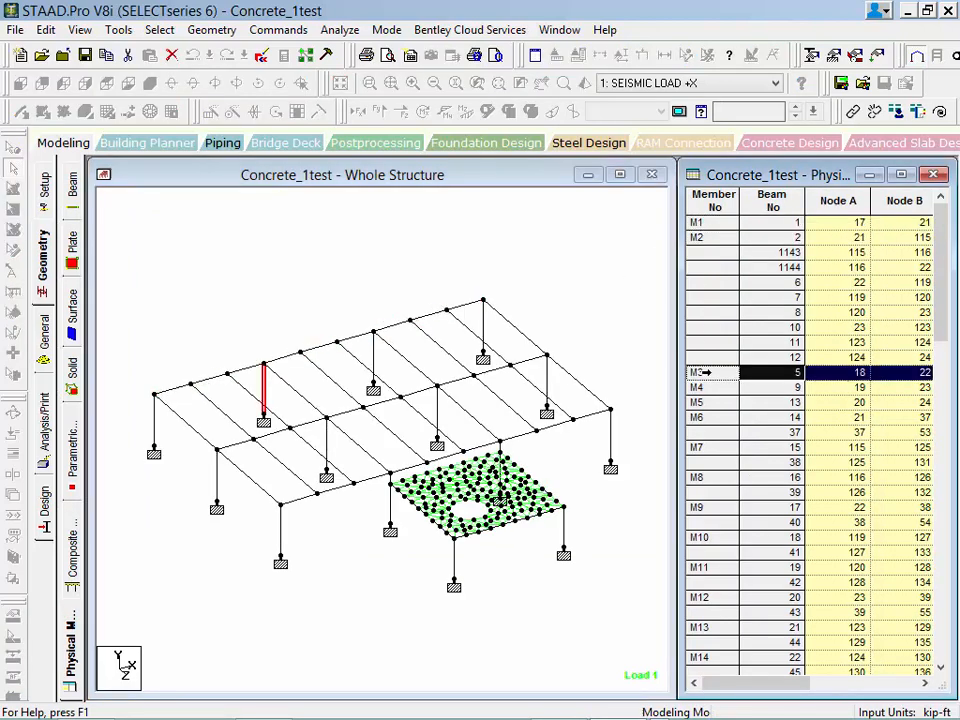
click(705, 388)
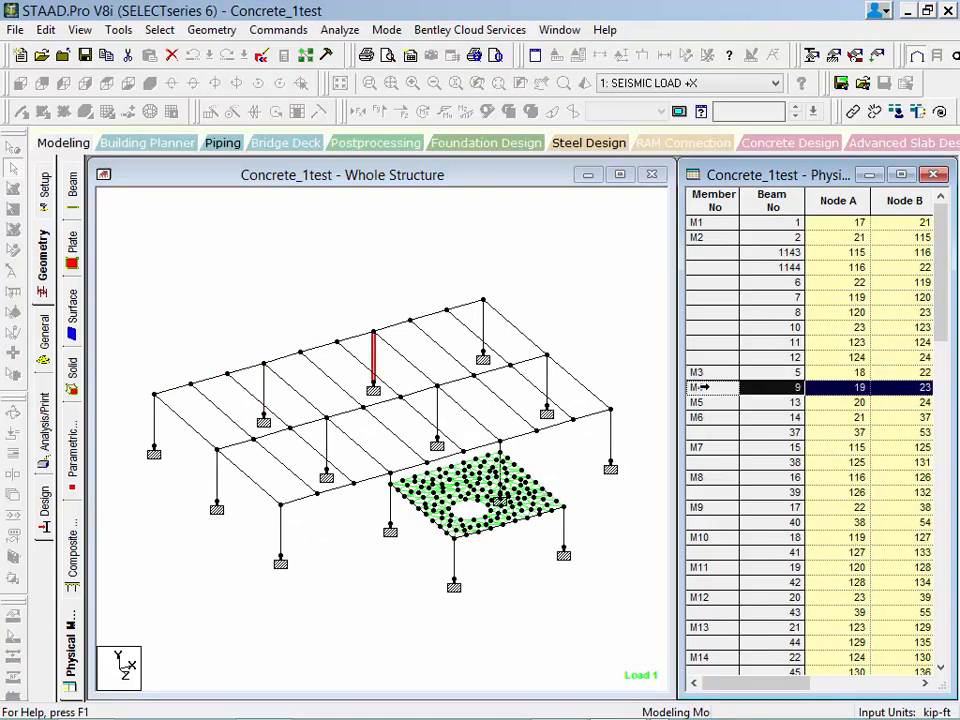
click(703, 402)
click(590, 331)
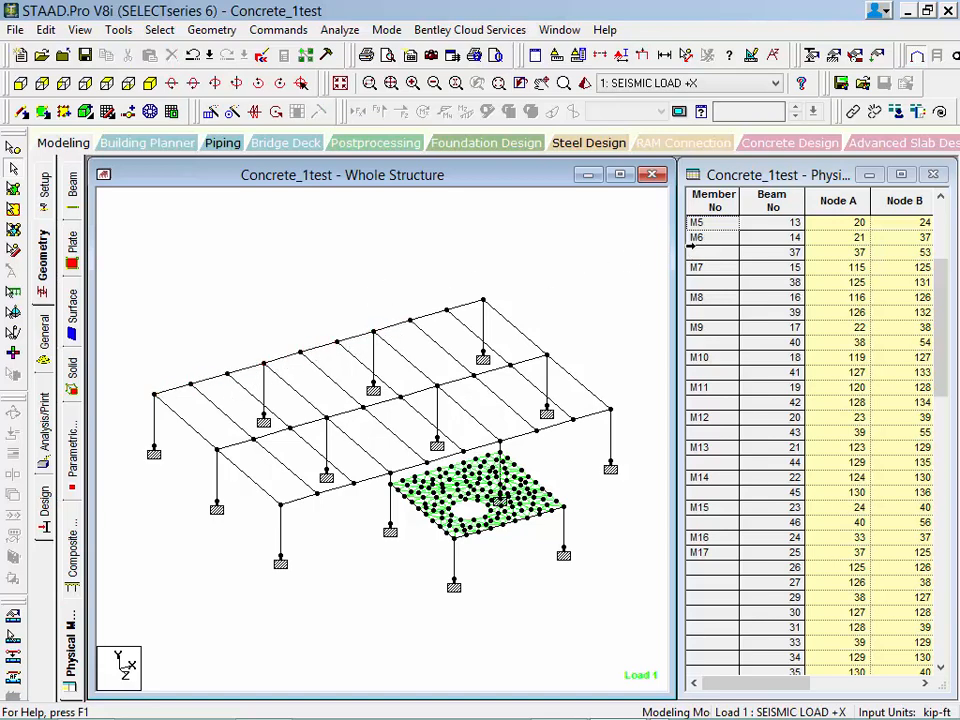
Compare physical member M2 with the adjoining corner column M1 by highlighting each, and clear the selection.
drag(942, 292, 941, 228)
click(710, 238)
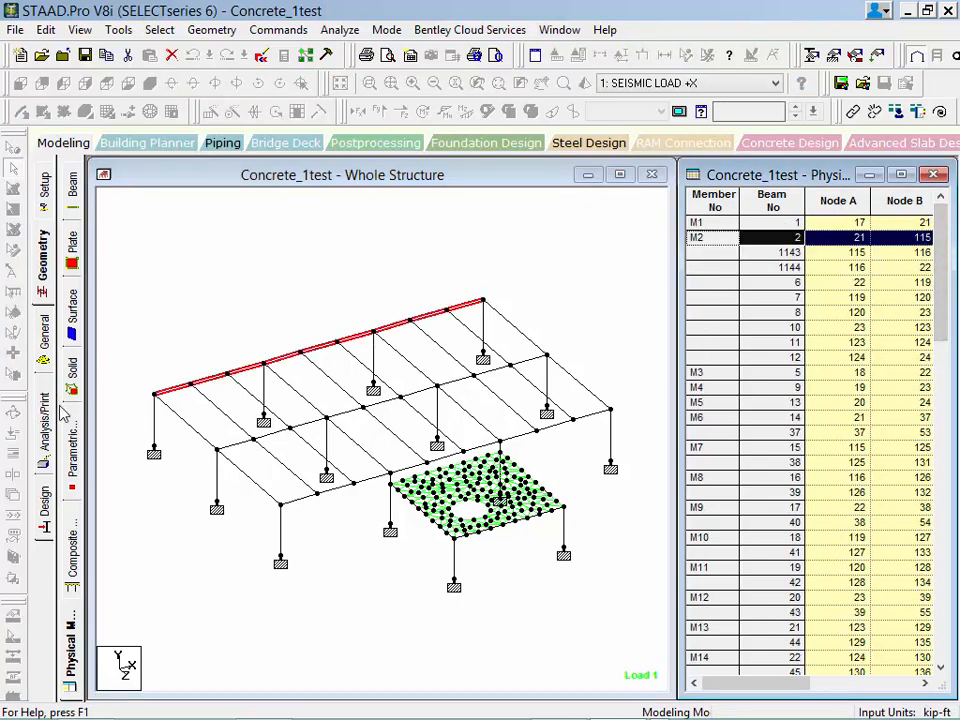
click(156, 426)
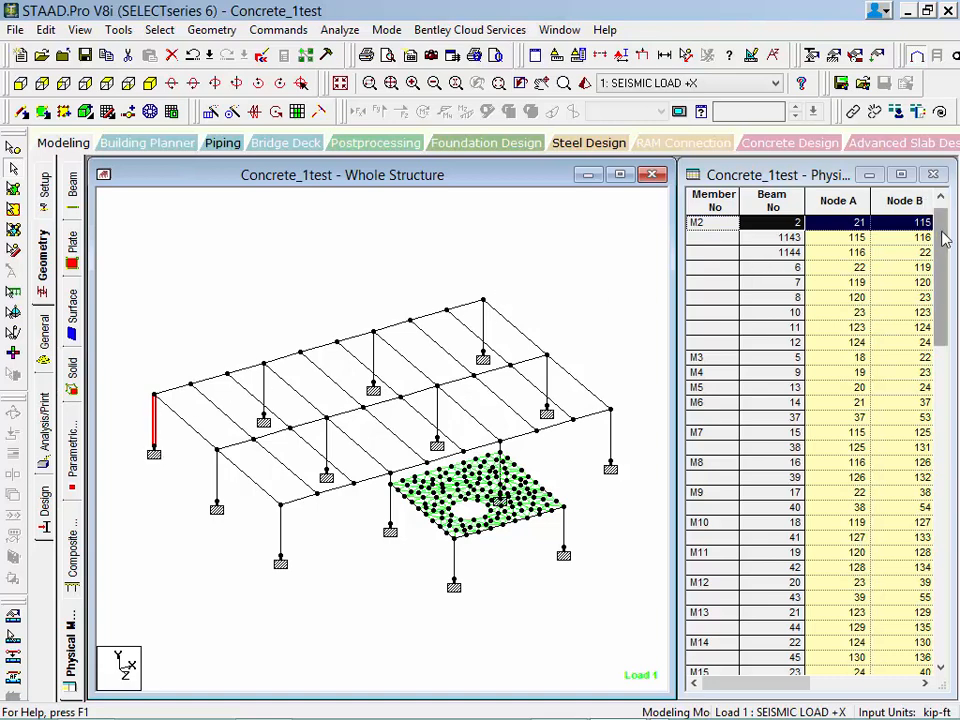
drag(941, 232, 944, 205)
click(697, 222)
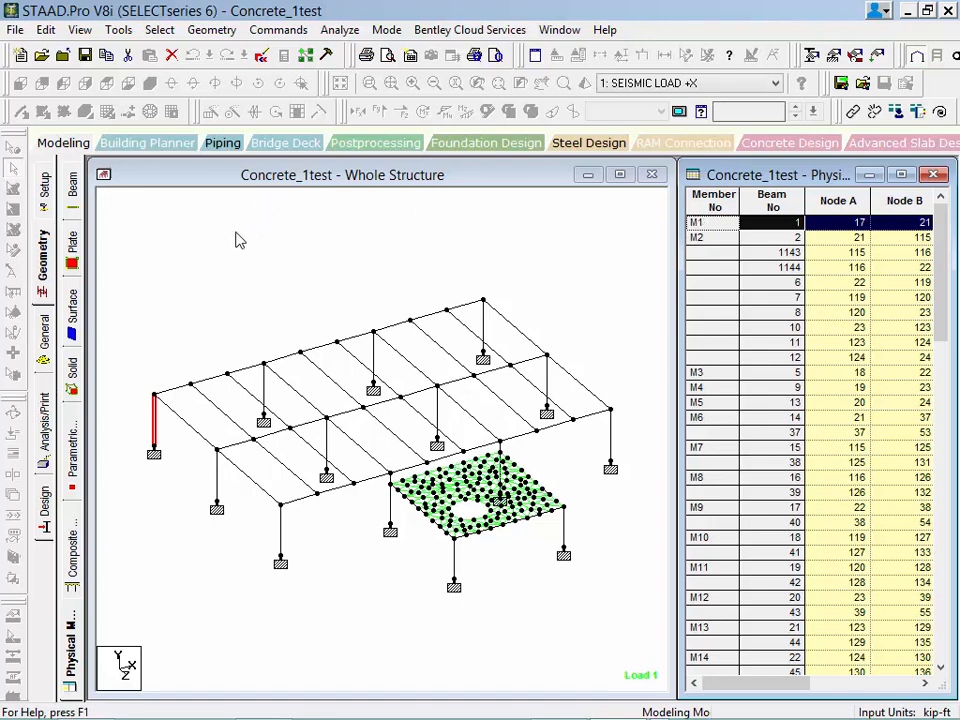
click(231, 303)
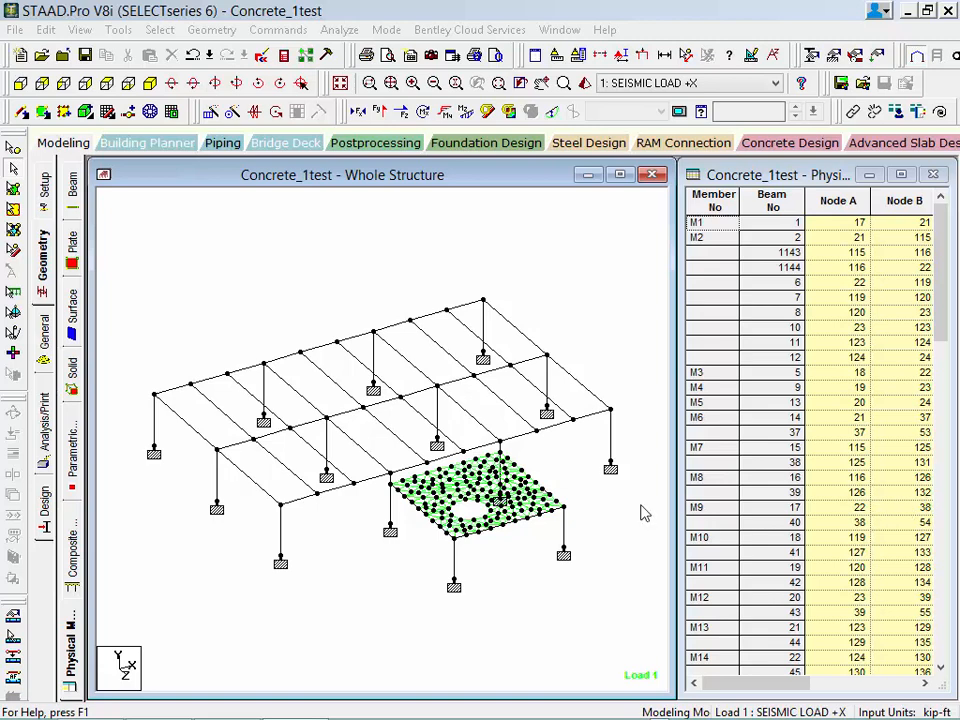
Run the structural analysis and close its report with Stay in Modeling Mode.
click(335, 30)
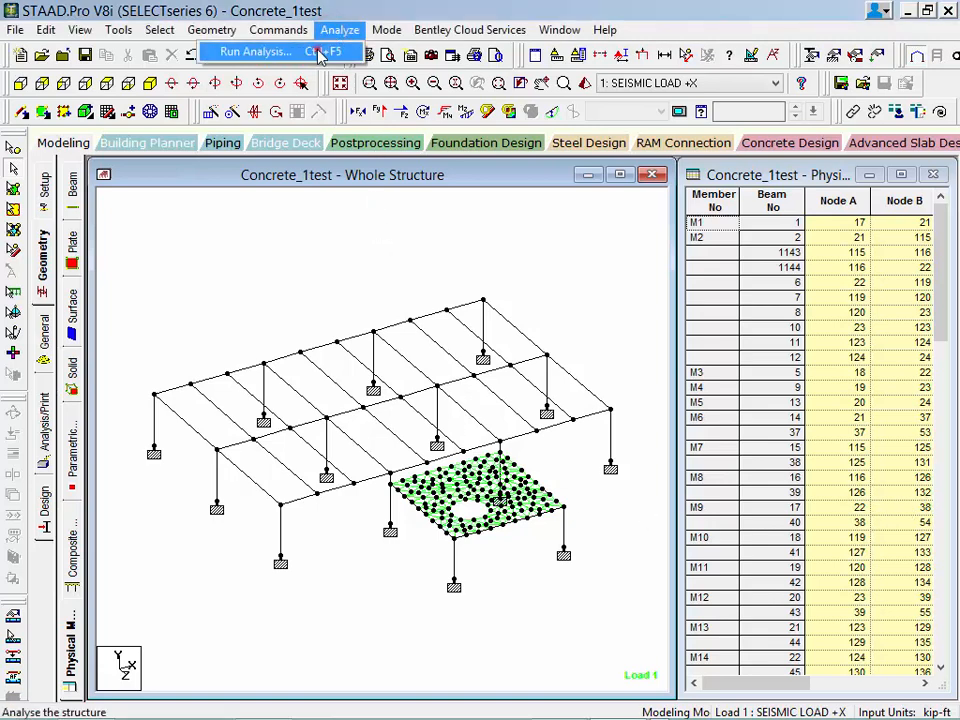
click(323, 52)
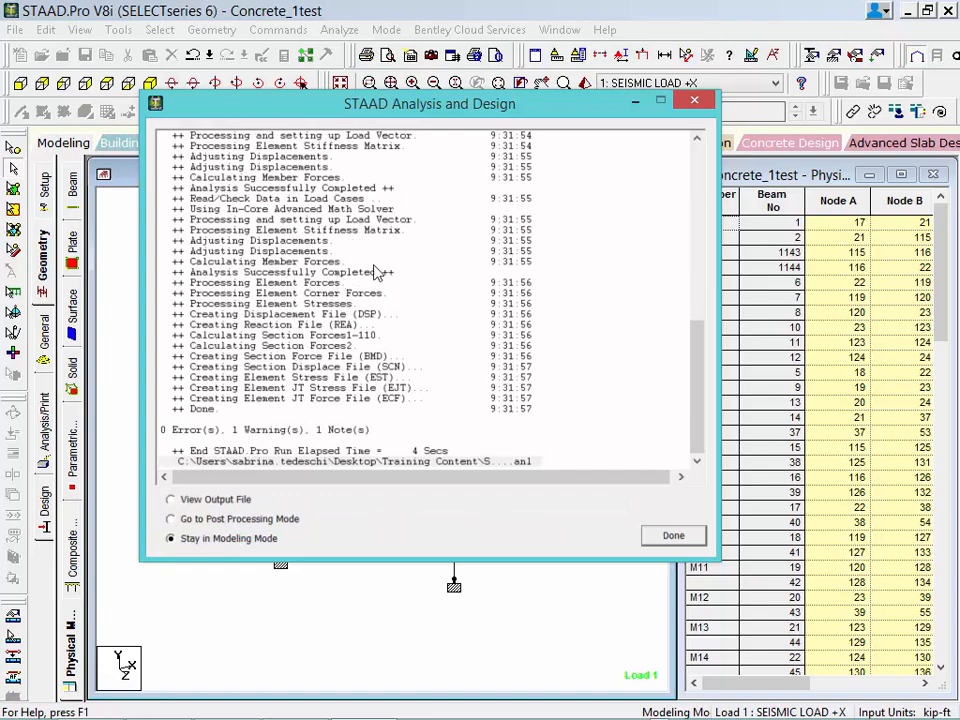
click(684, 544)
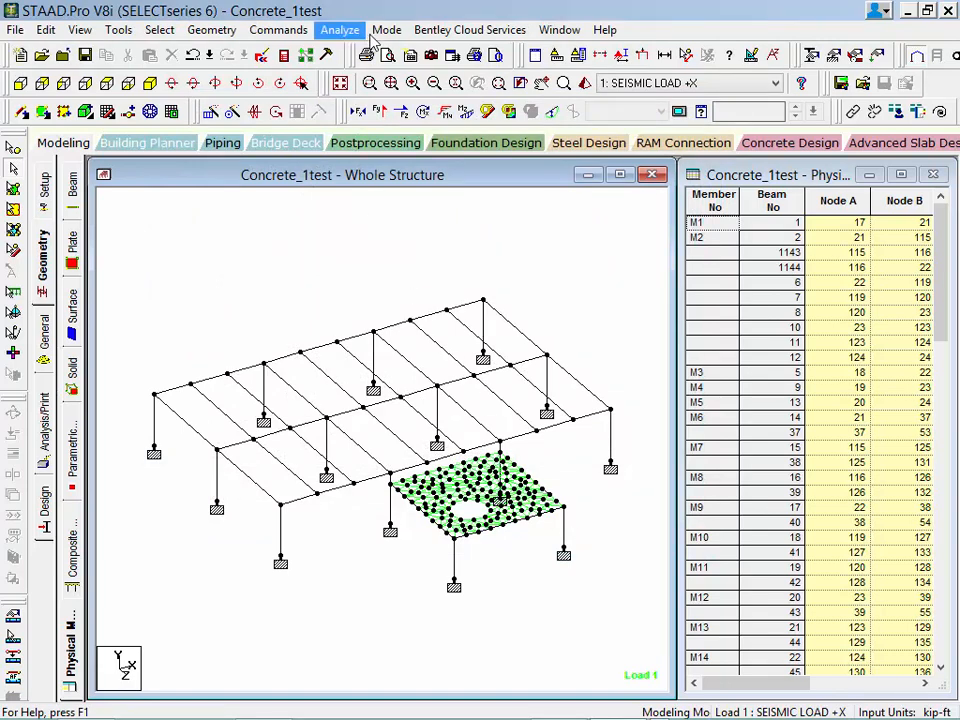
Switch the analysed model to Concrete Design mode.
click(384, 30)
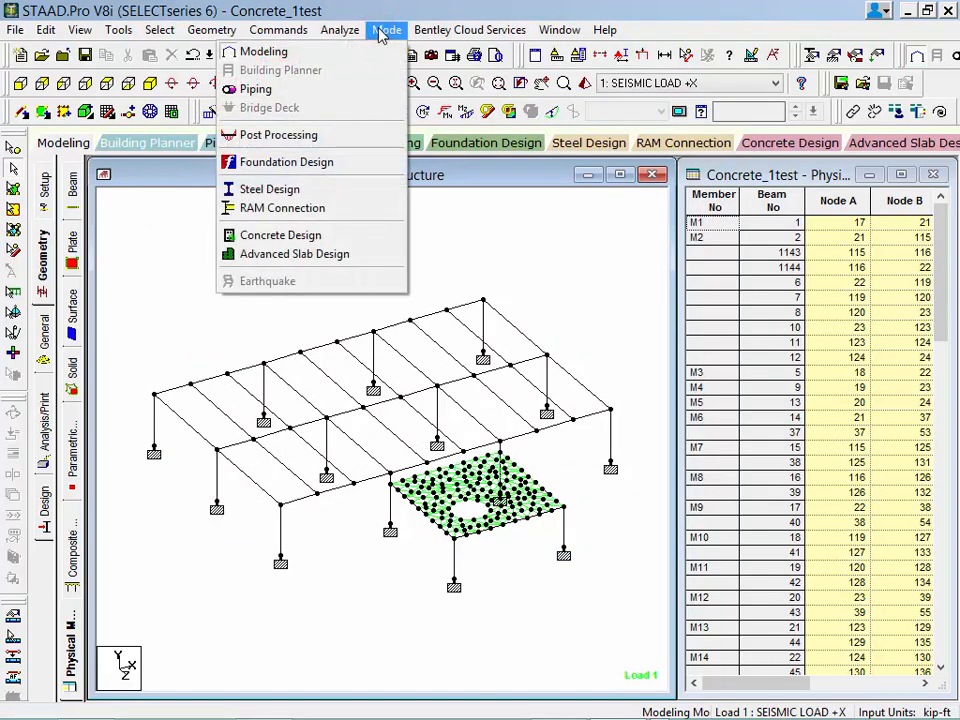
click(289, 237)
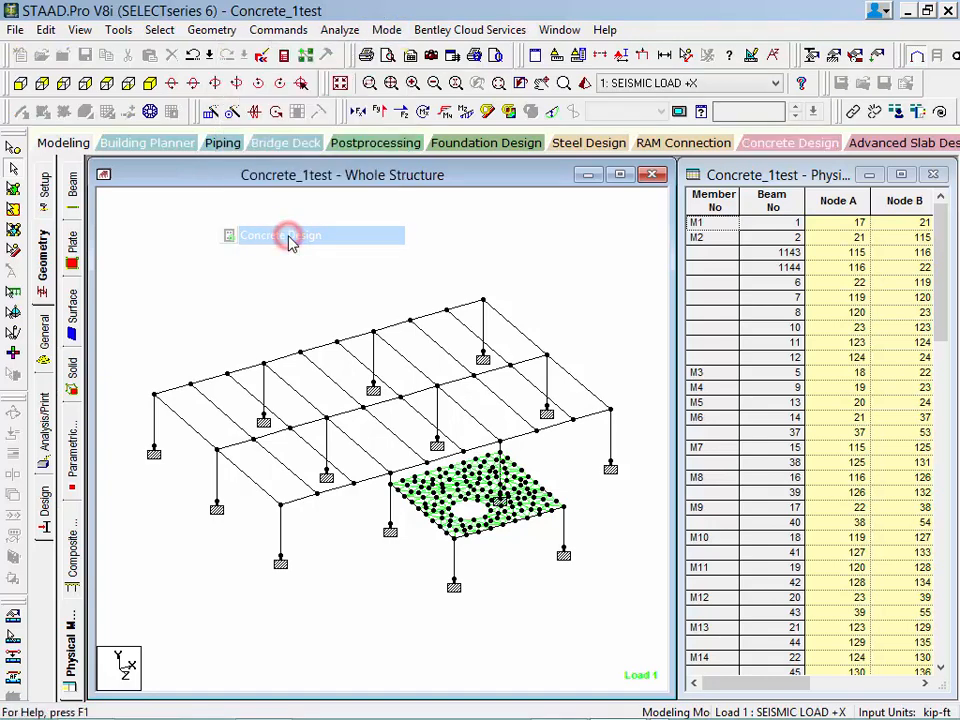